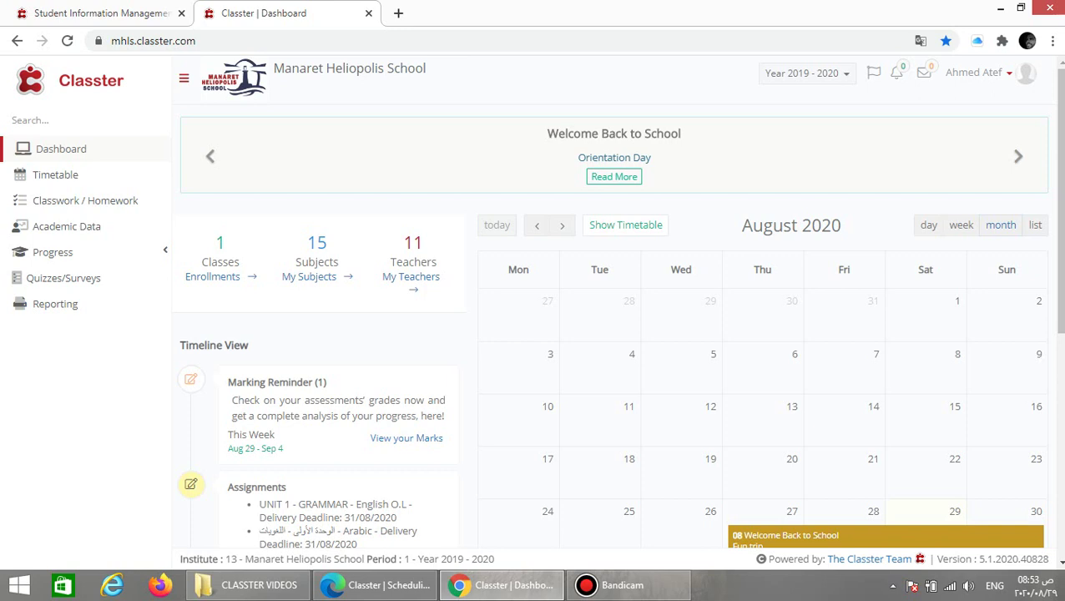
- Open the list of new assignments in the student's Assessments & Assignments area
scroll(617, 300, down, 3)
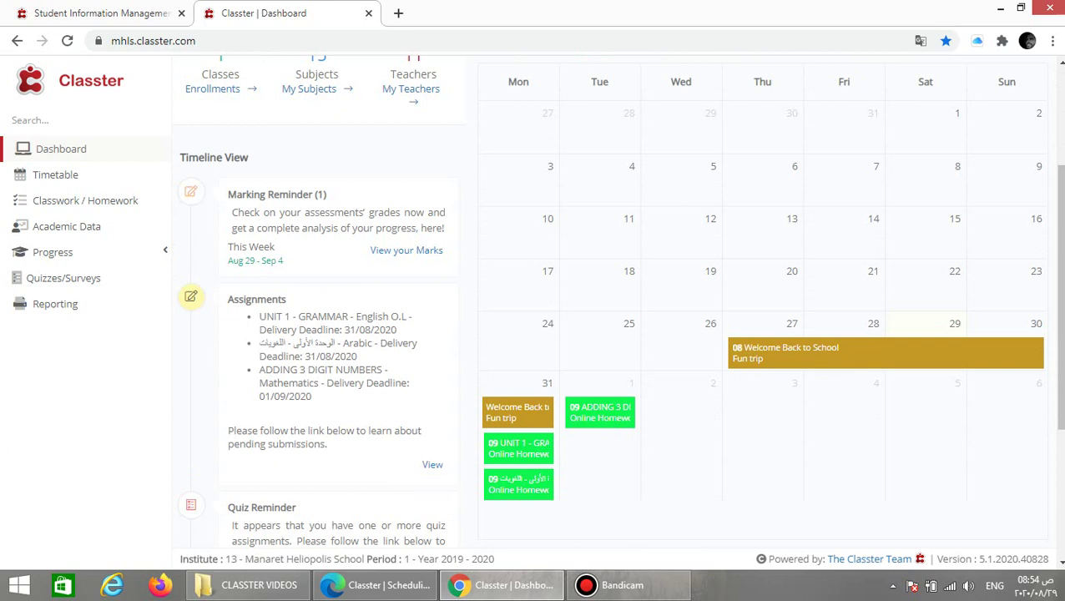
scroll(620, 300, up, 3)
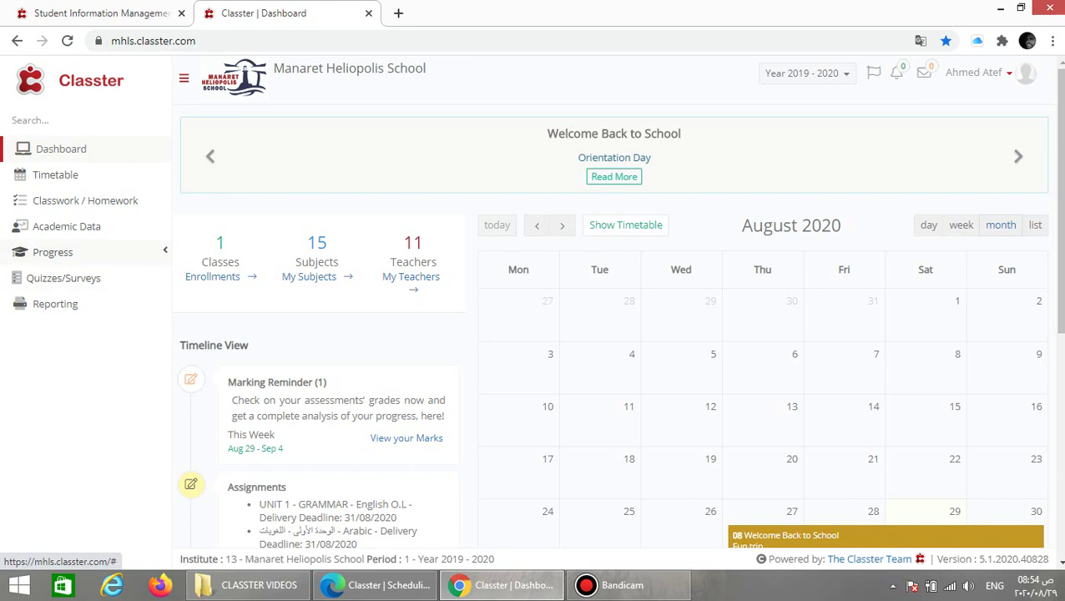
click(53, 252)
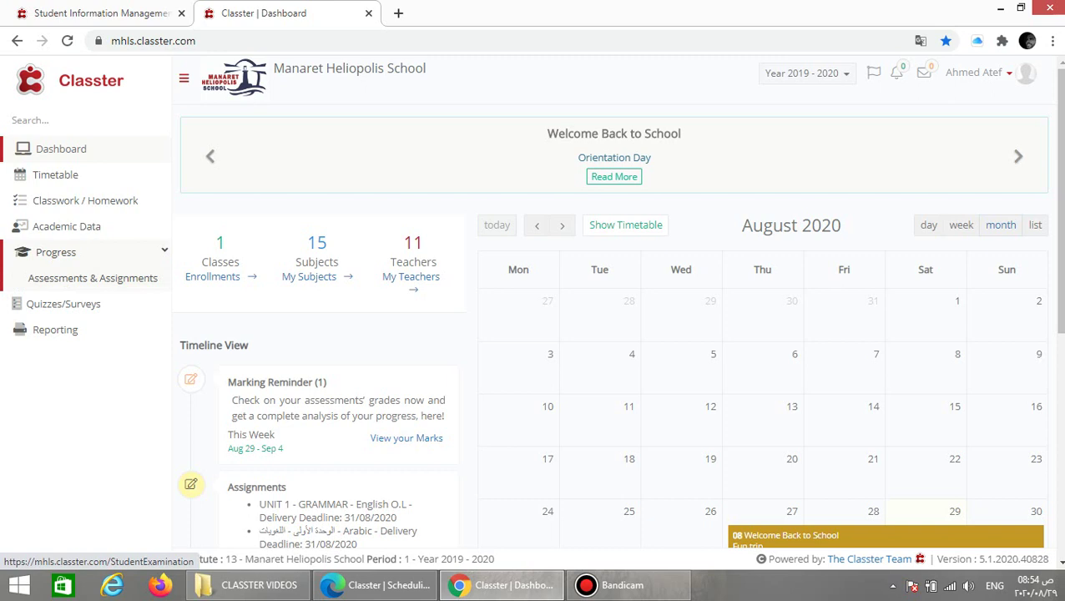
click(92, 278)
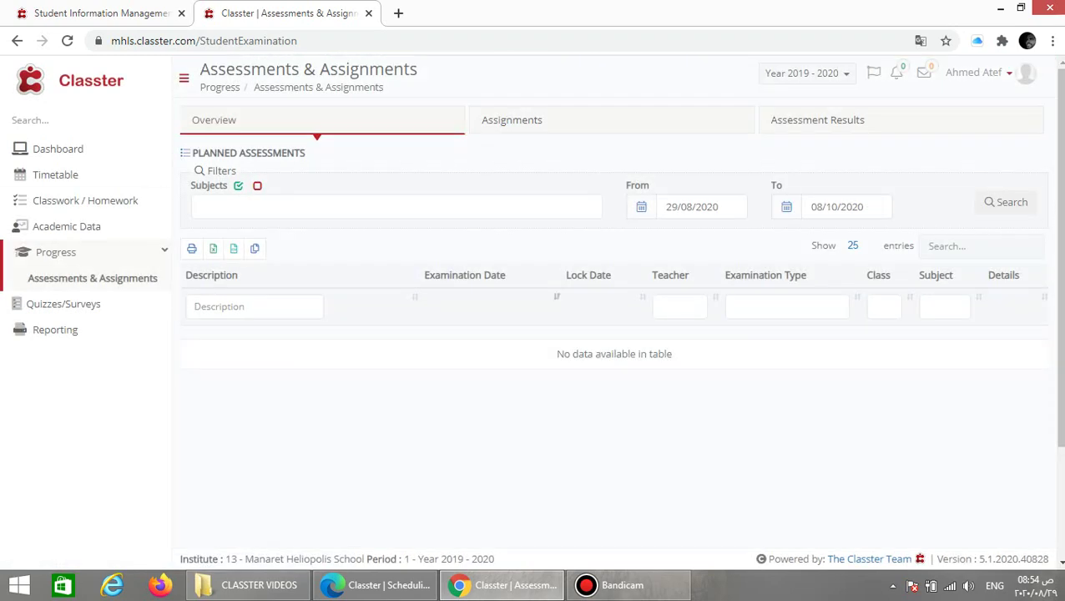
click(515, 119)
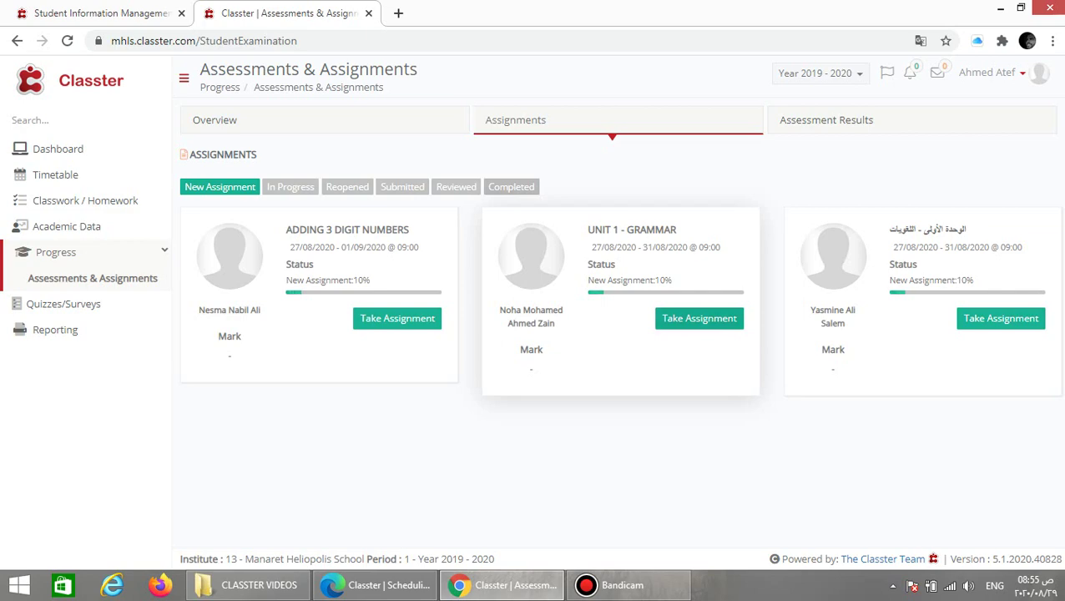
- Start the UNIT 1 - GRAMMAR assignment, then download its attached UNIT 1 GRAMMAR .docx and open it in Word
click(699, 318)
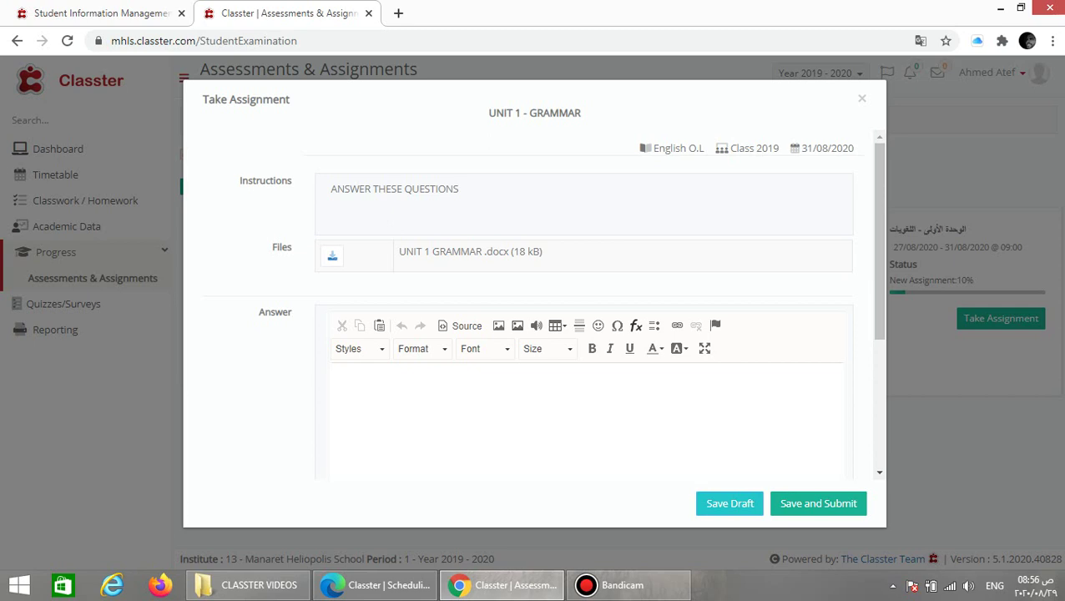
click(332, 255)
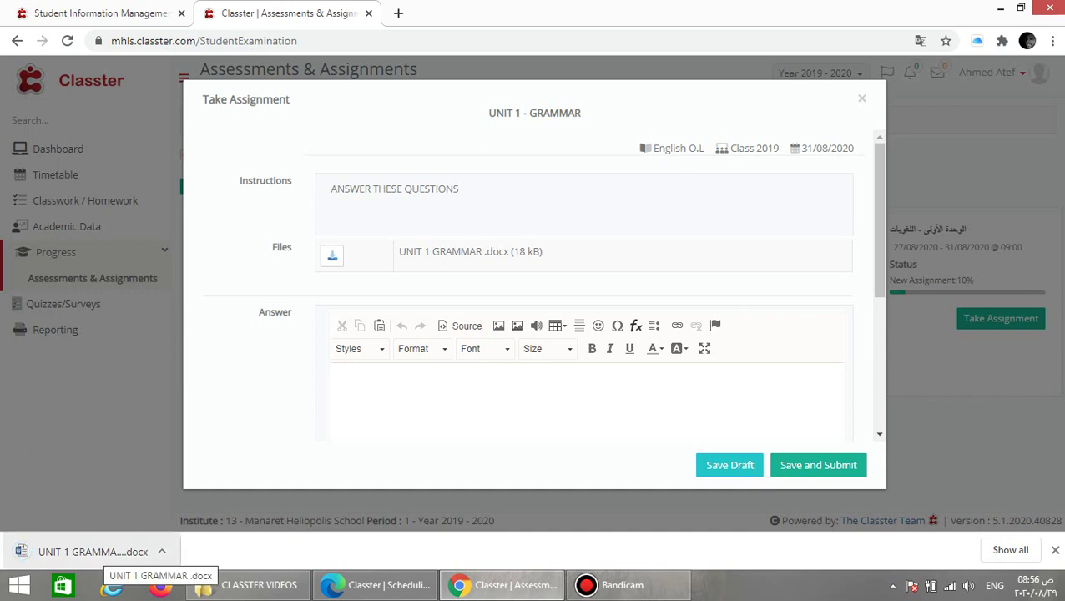
click(100, 552)
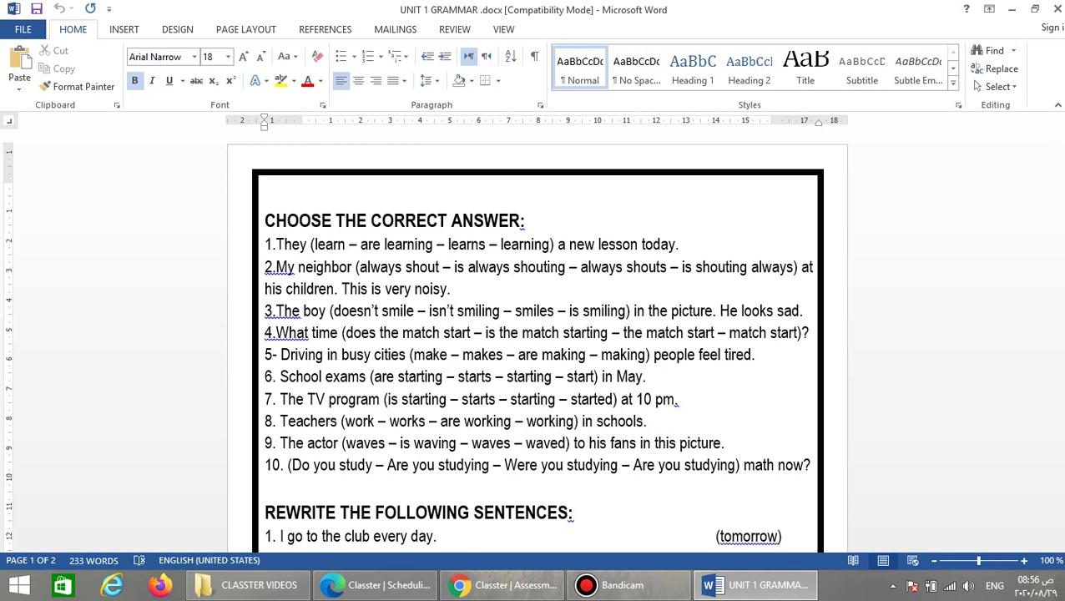
- Mark "are learning" as the answer to question 1 by colouring its text red
drag(360, 243, 434, 243)
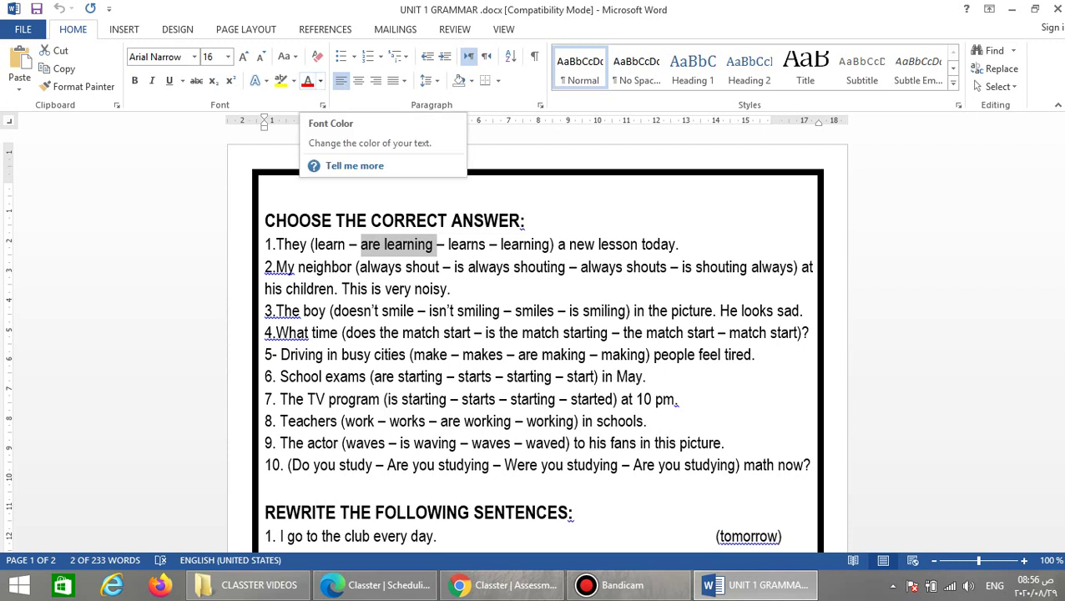
click(321, 81)
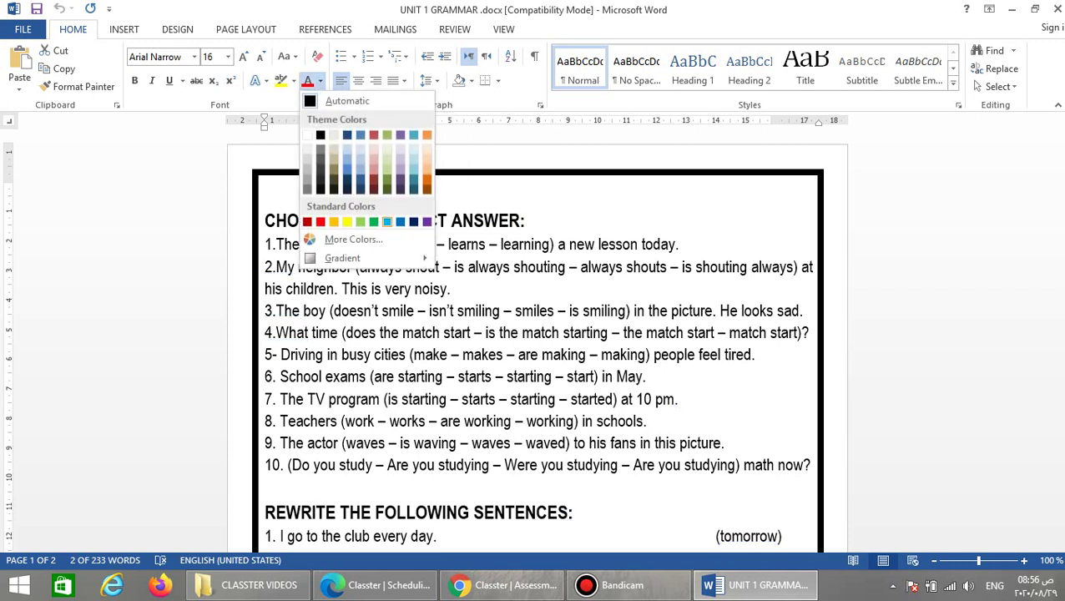
click(387, 221)
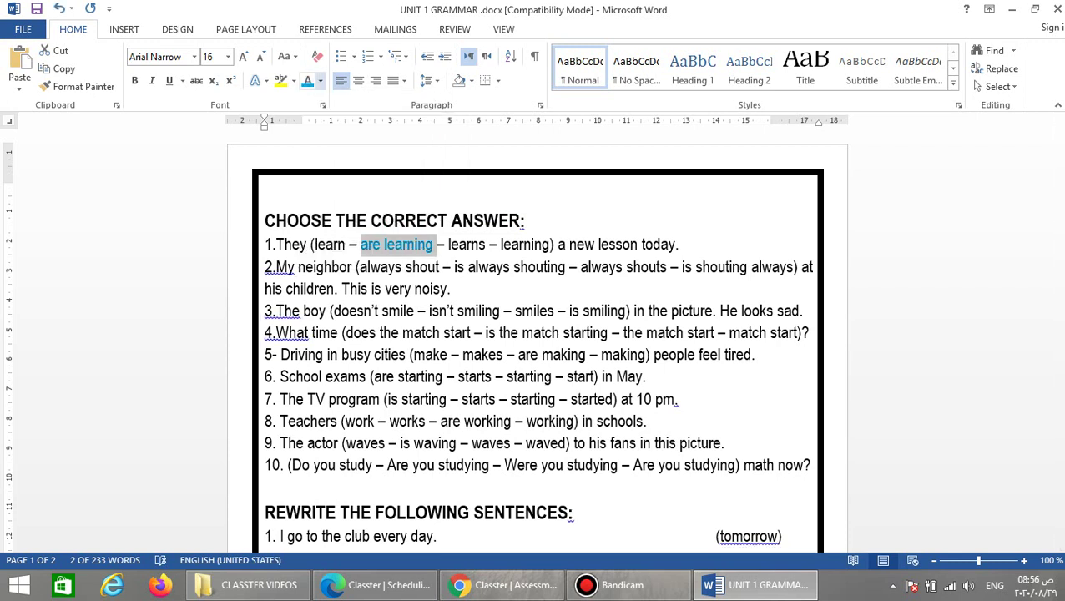
click(320, 81)
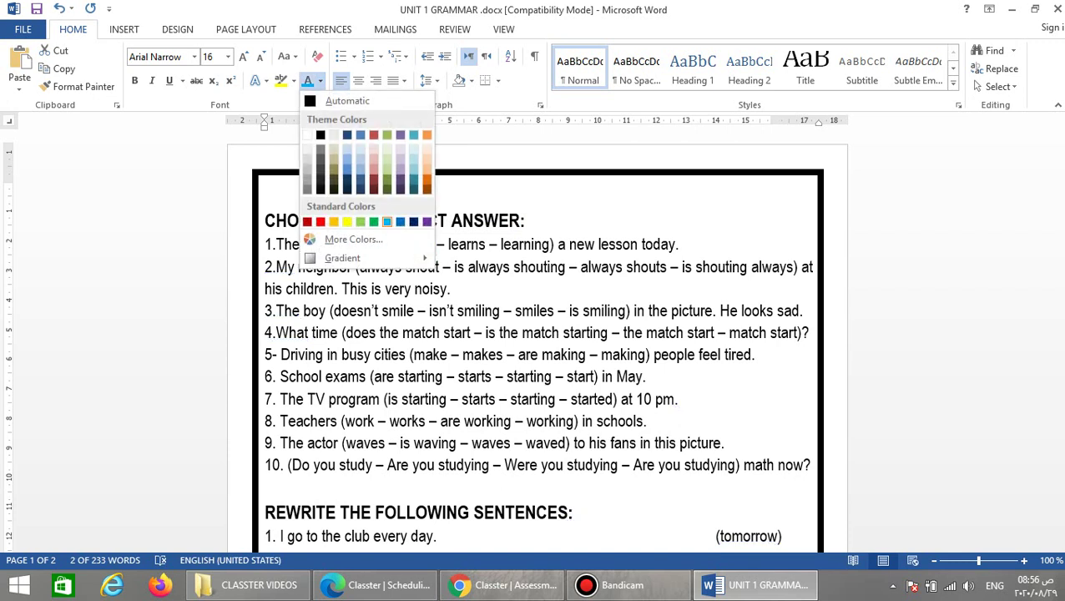
click(320, 221)
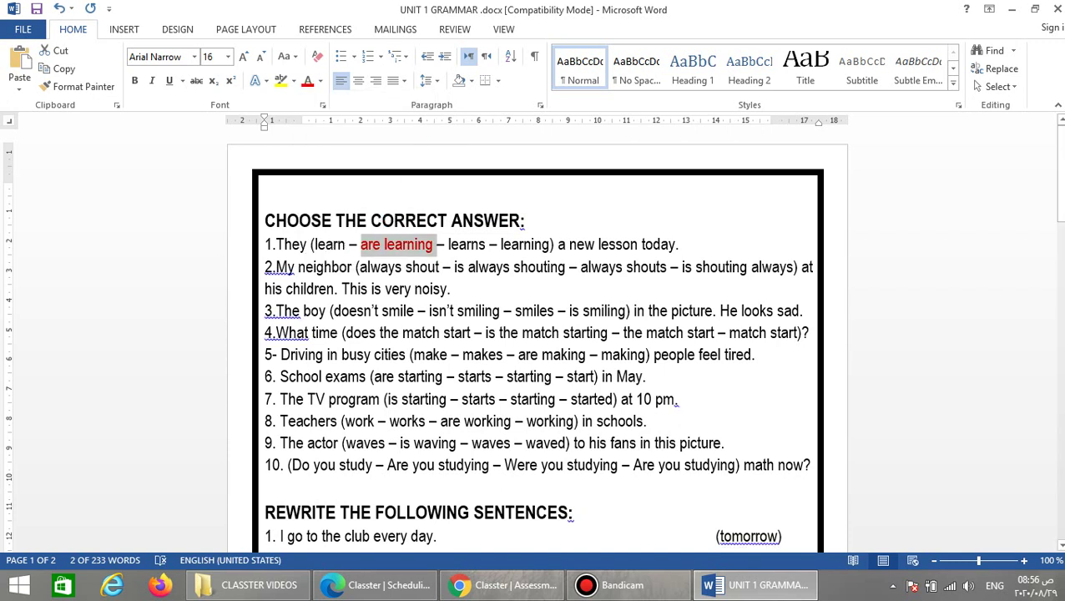
drag(265, 289, 613, 289)
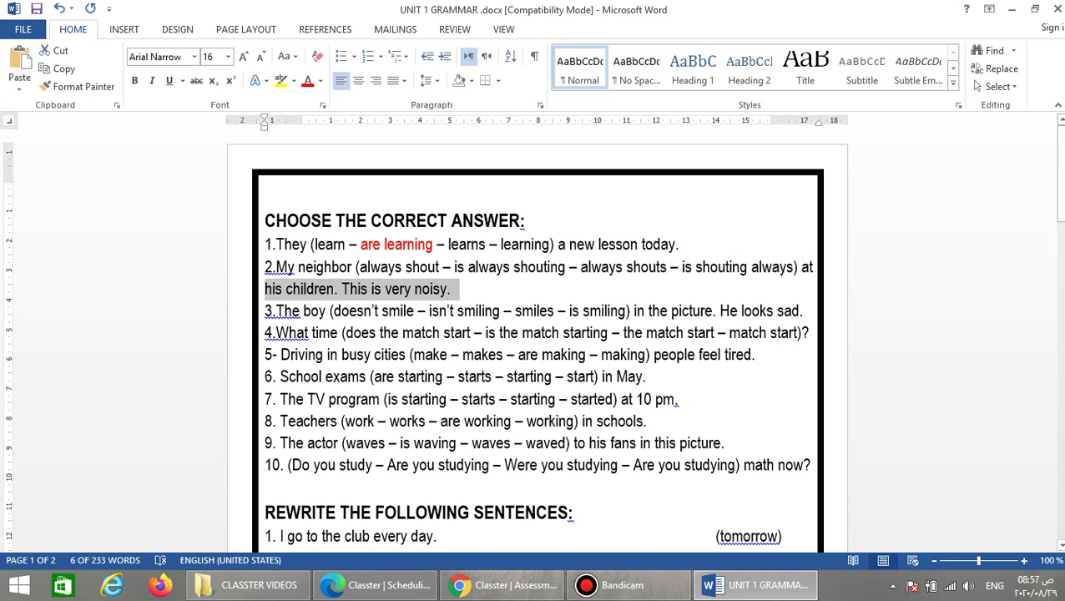
- Replace the dotted line under the first sentence to rewrite with "I am going to the club tomorrow."
click(545, 509)
scroll(566, 534, down, 2)
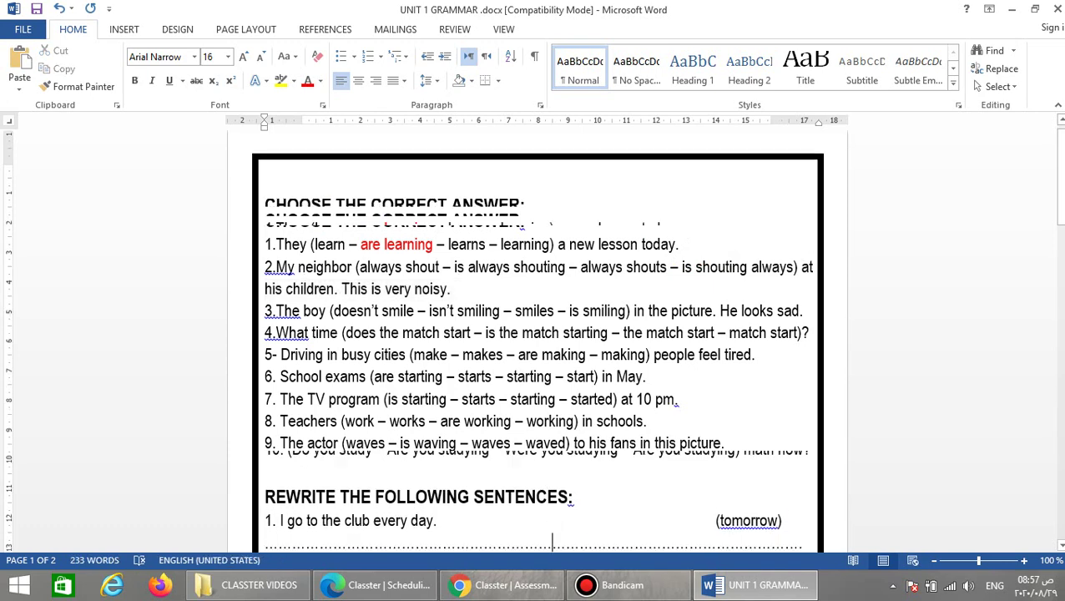
scroll(565, 542, down, 1)
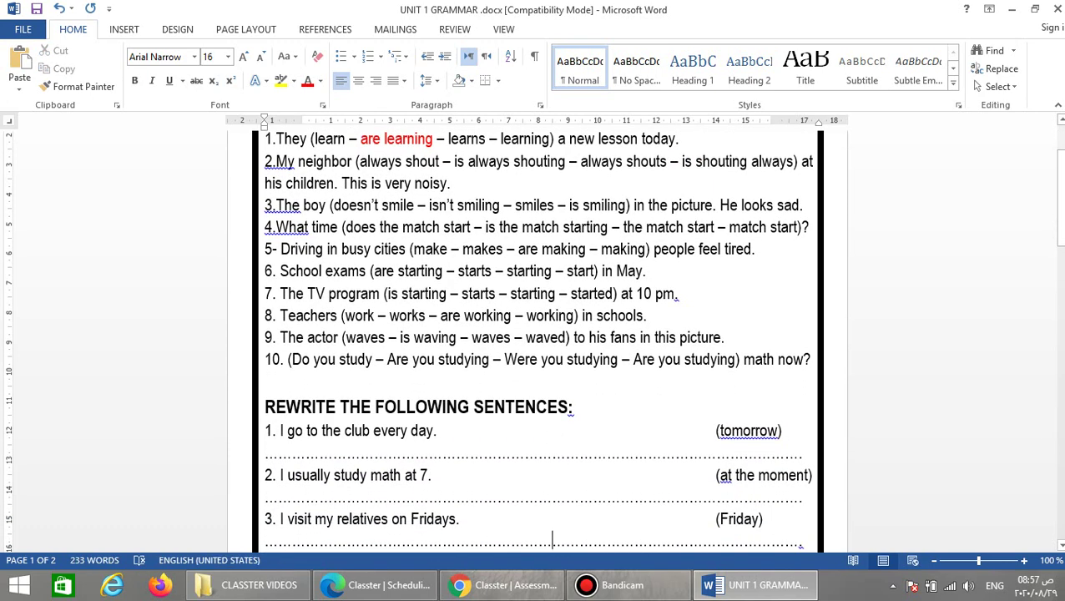
click(799, 452)
key(BackSpace)
key(BackSpace)
key(BackSpace)
key(BackSpace)
key(BackSpace)
key(BackSpace)
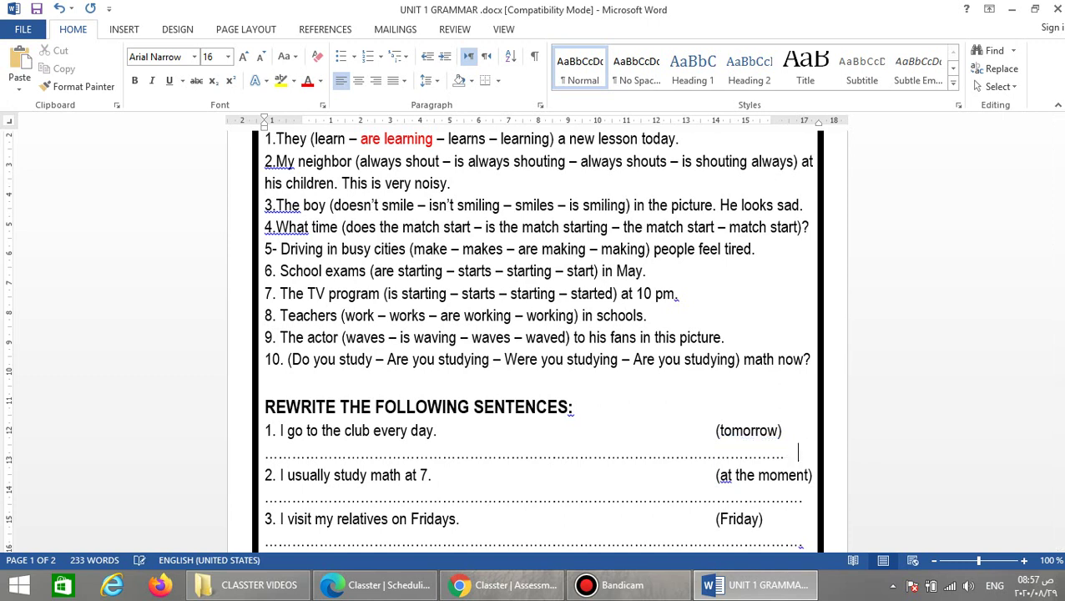
key(BackSpace)
key(BackSpace)
key(BackSpace)
key(BackSpace)
key(BackSpace)
key(BackSpace)
key(BackSpace)
key(BackSpace)
key(BackSpace)
key(BackSpace)
key(BackSpace)
key(BackSpace)
key(BackSpace)
key(BackSpace)
key(BackSpace)
key(BackSpace)
key(BackSpace)
key(BackSpace)
key(BackSpace)
key(BackSpace)
key(BackSpace)
key(BackSpace)
key(BackSpace)
key(BackSpace)
key(BackSpace)
key(BackSpace)
key(BackSpace)
key(BackSpace)
key(BackSpace)
key(BackSpace)
text(I am going to t)
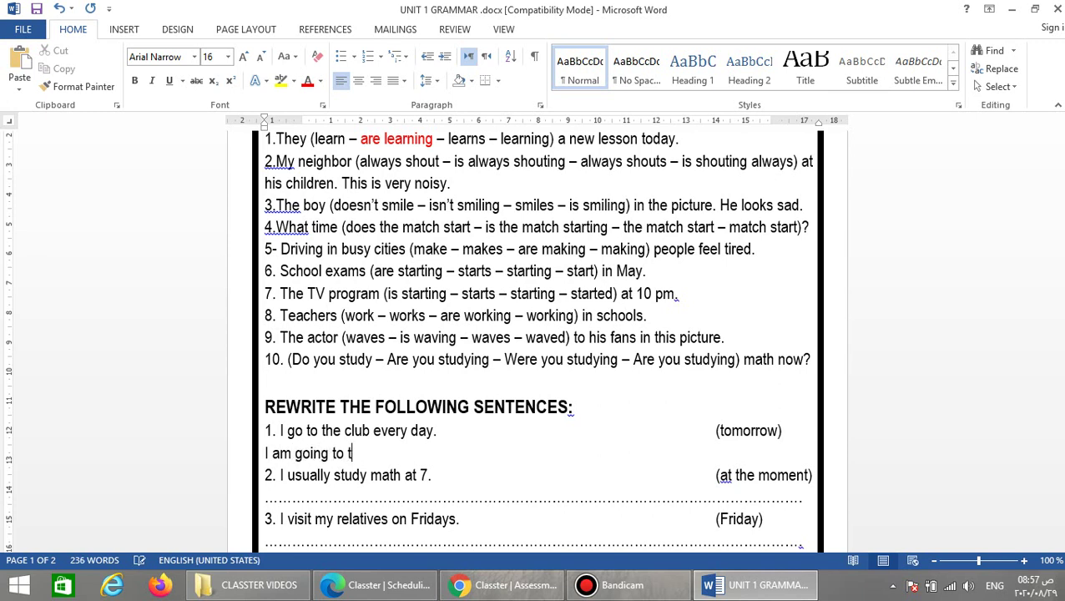
text(he club tomo)
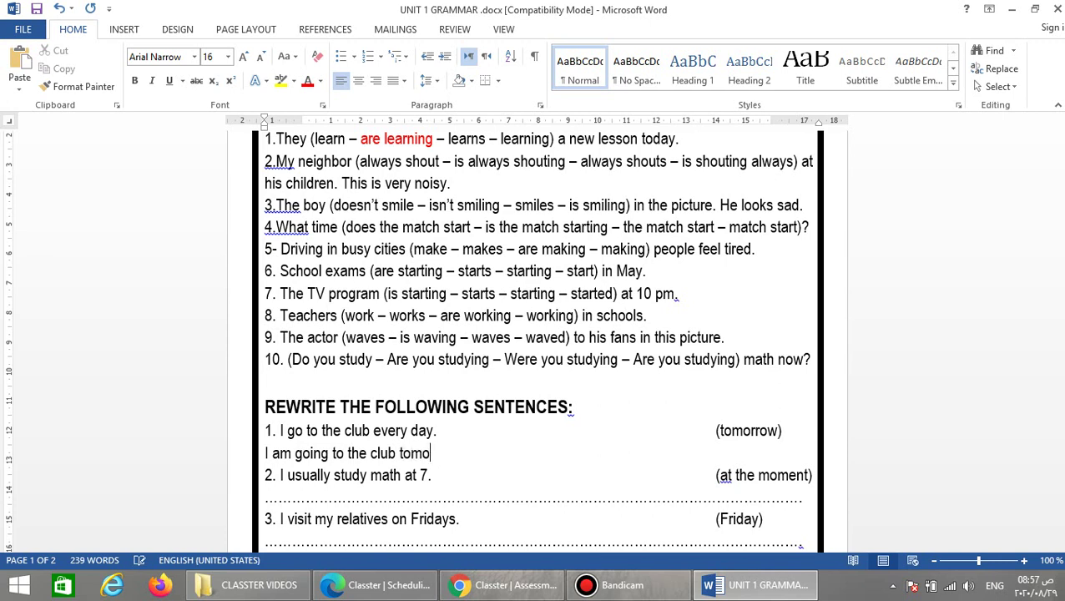
text(rrow.)
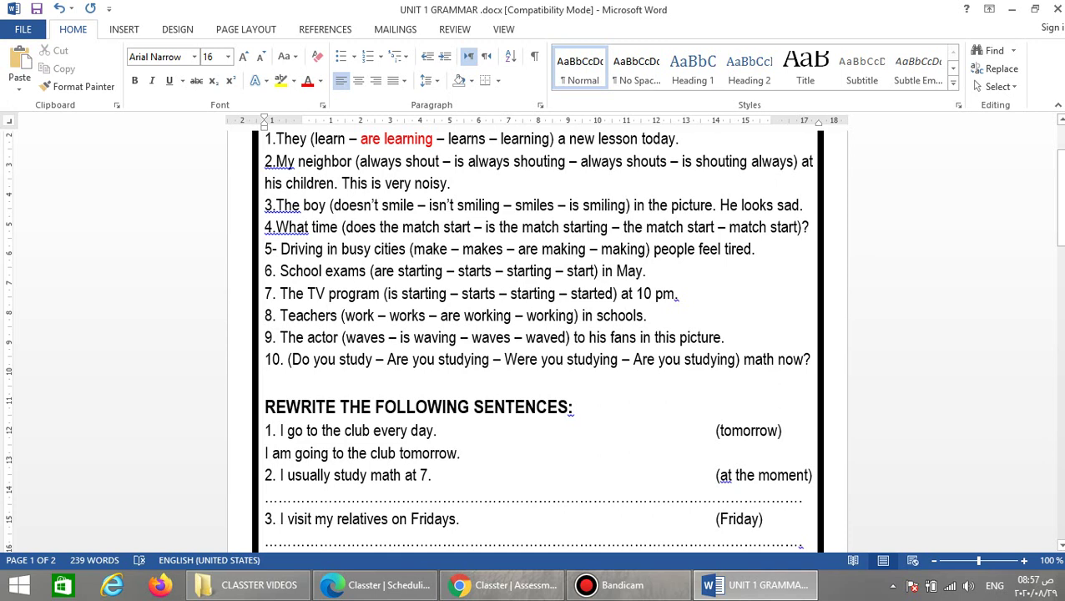
- Colour the whole answer sentence "I am going to the club tomorrow." red
key(ctrl+shift+Left)
key(ctrl+shift+Left)
key(ctrl+shift+Left)
key(ctrl+shift+Left)
key(ctrl+shift+Left)
key(ctrl+shift+Left)
key(ctrl+shift+Left)
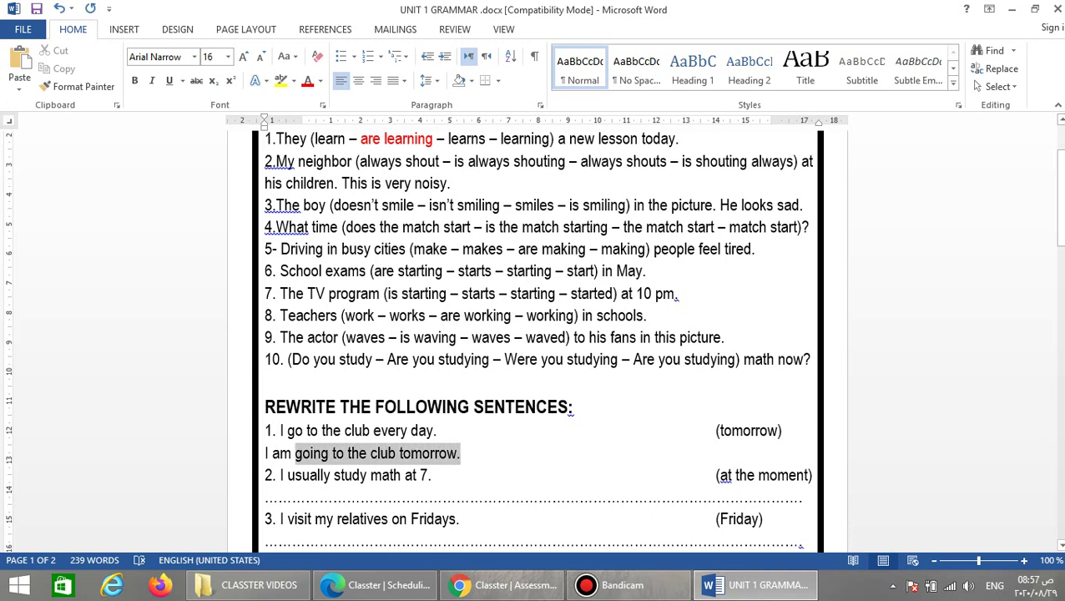
key(ctrl+shift+Left)
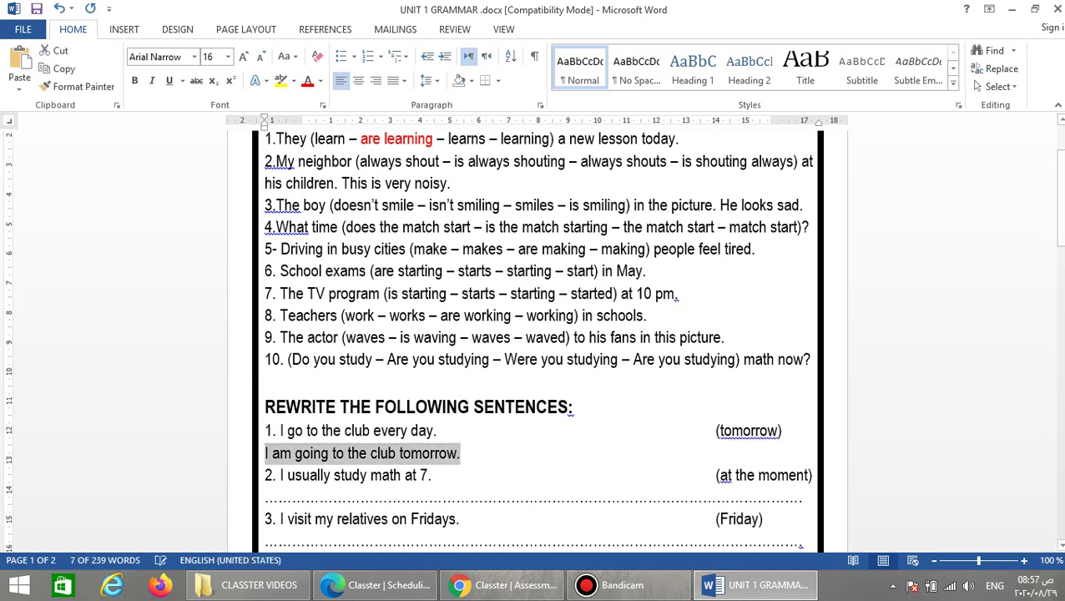
click(308, 80)
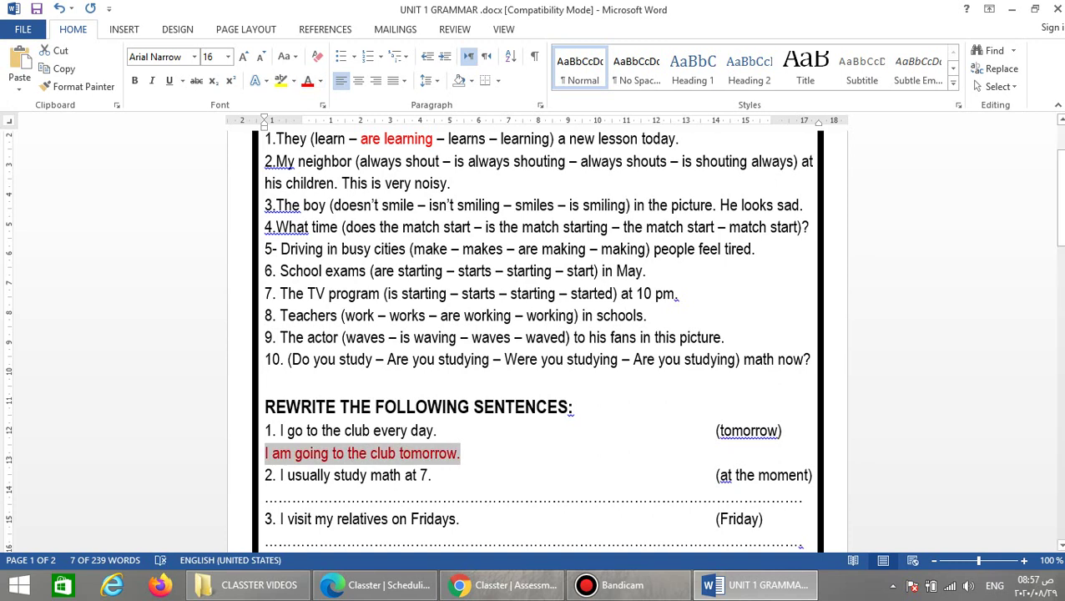
triple_click(466, 453)
click(450, 472)
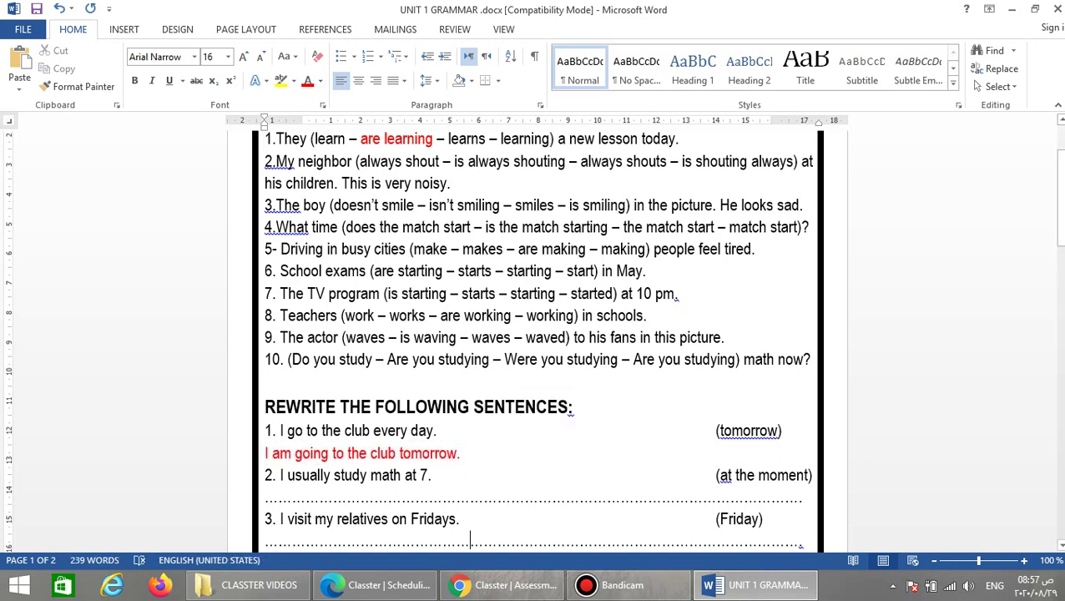
- Save the answered grammar document and close it to return to the assignment in Classter
click(37, 8)
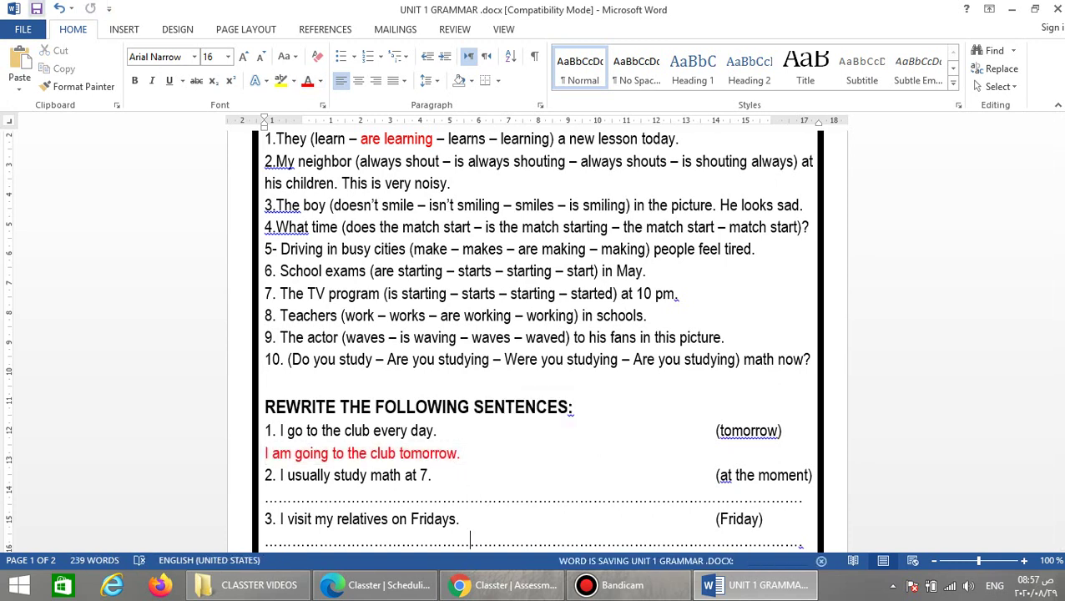
click(1053, 9)
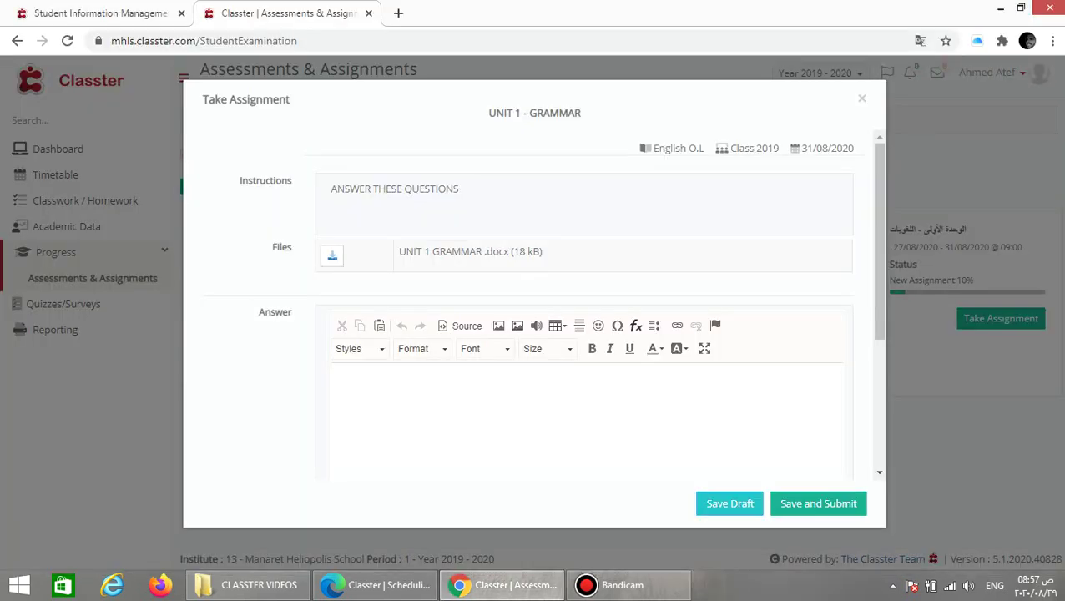
- Write "I ANSWERED ALL THE QUESTIONS" as the answer text of the assignment
scroll(534, 300, down, 3)
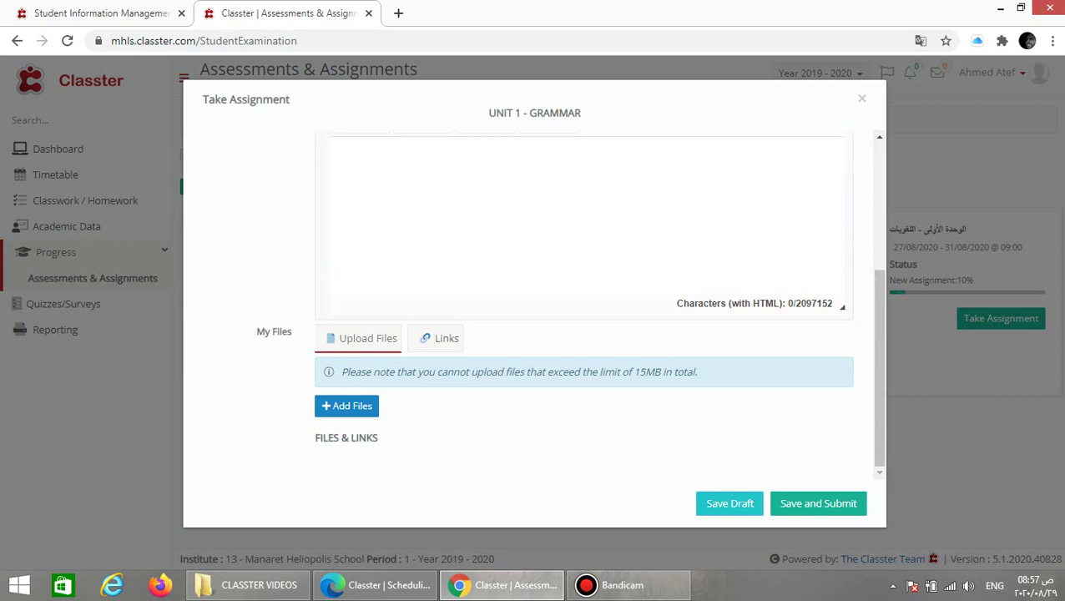
click(345, 160)
text(I)
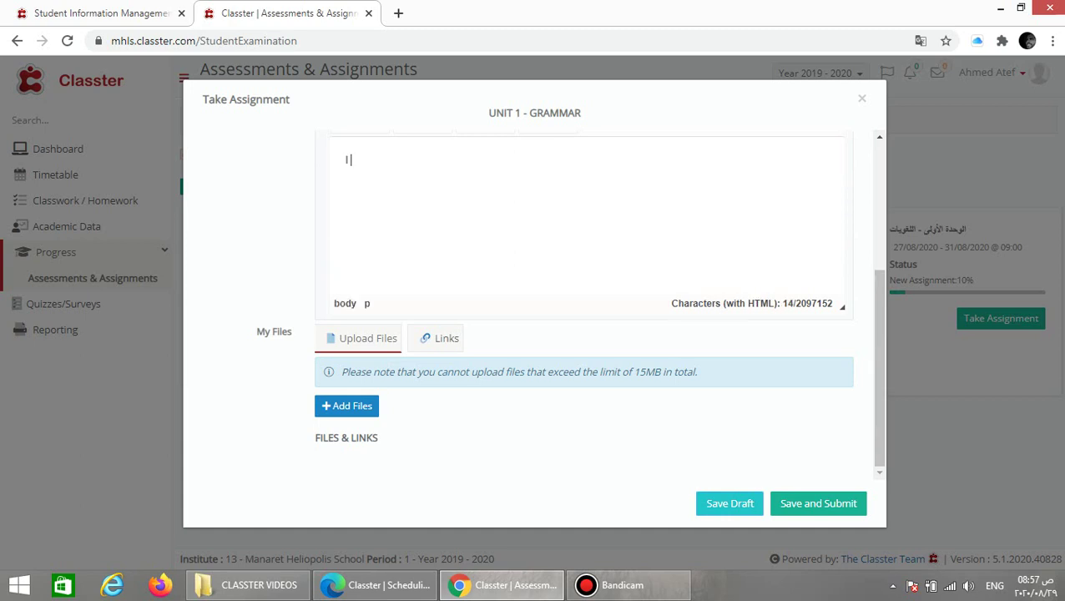
text( ANSWERED ALL THE QUES)
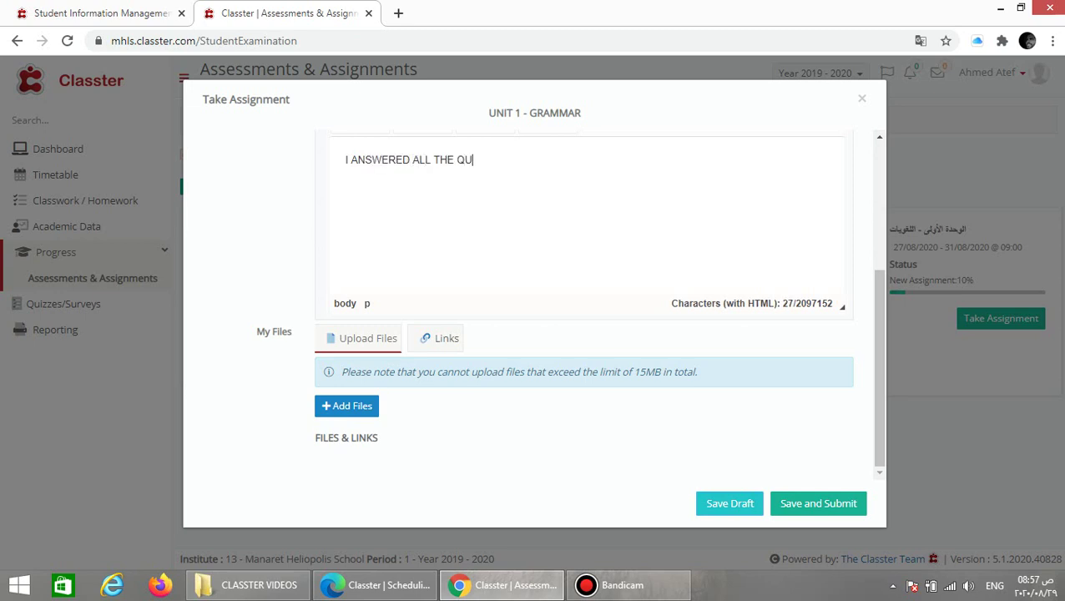
text(TIONS)
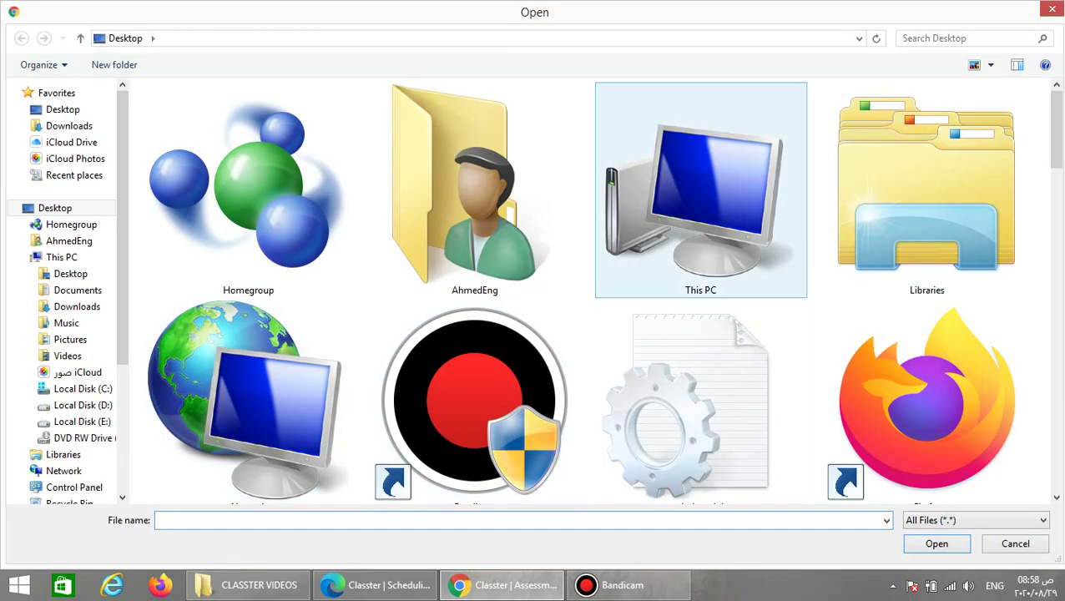
- Attach the answered Word document named after the student from the Desktop to the assignment's uploaded files
scroll(584, 292, down, 5)
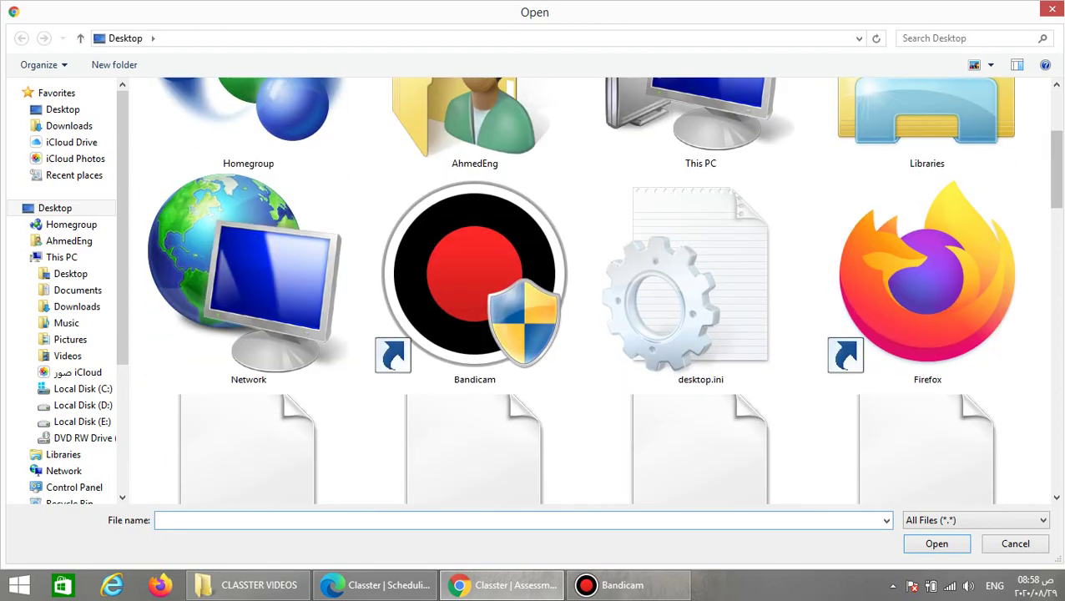
scroll(737, 383, down, 10)
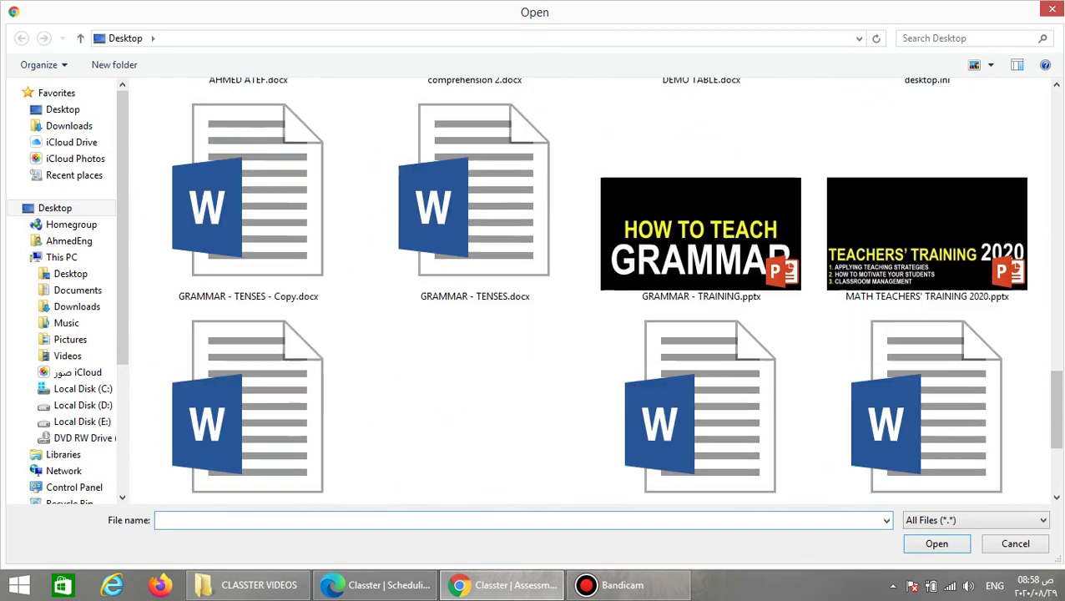
scroll(584, 292, down, 3)
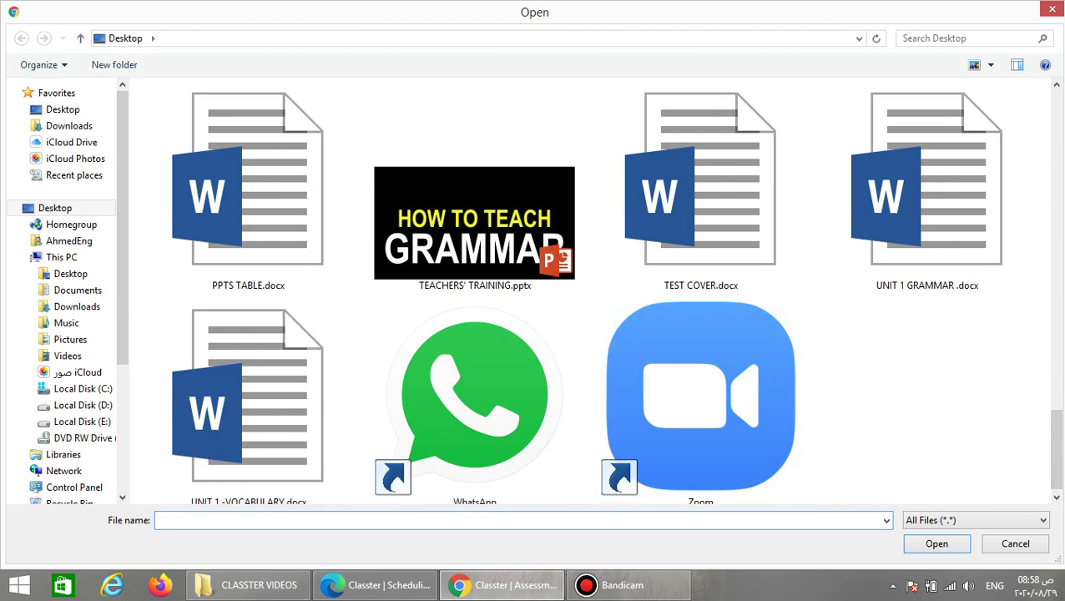
text(AHM)
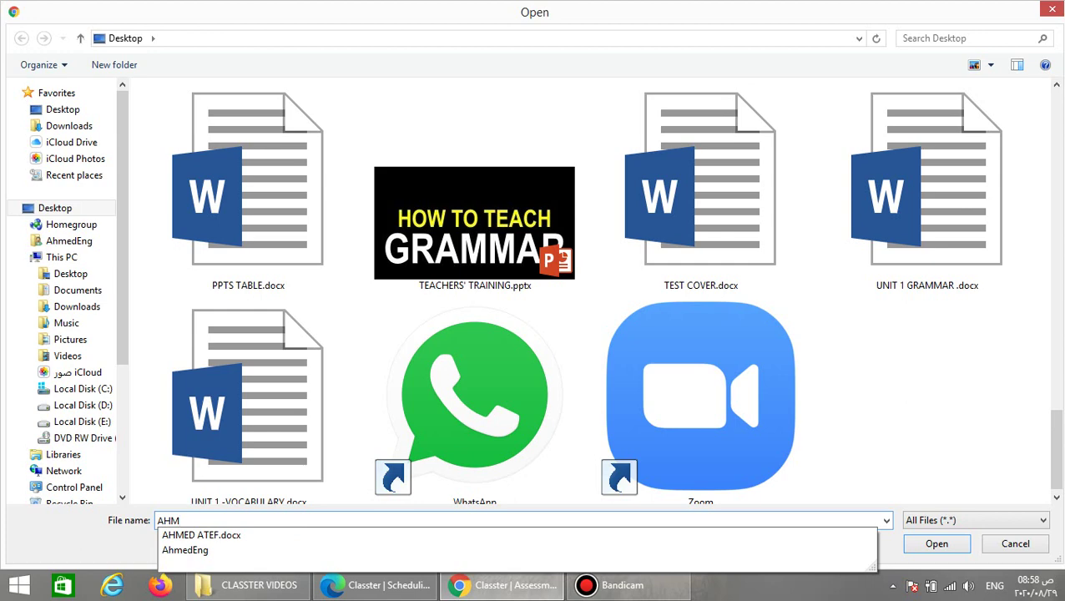
click(201, 535)
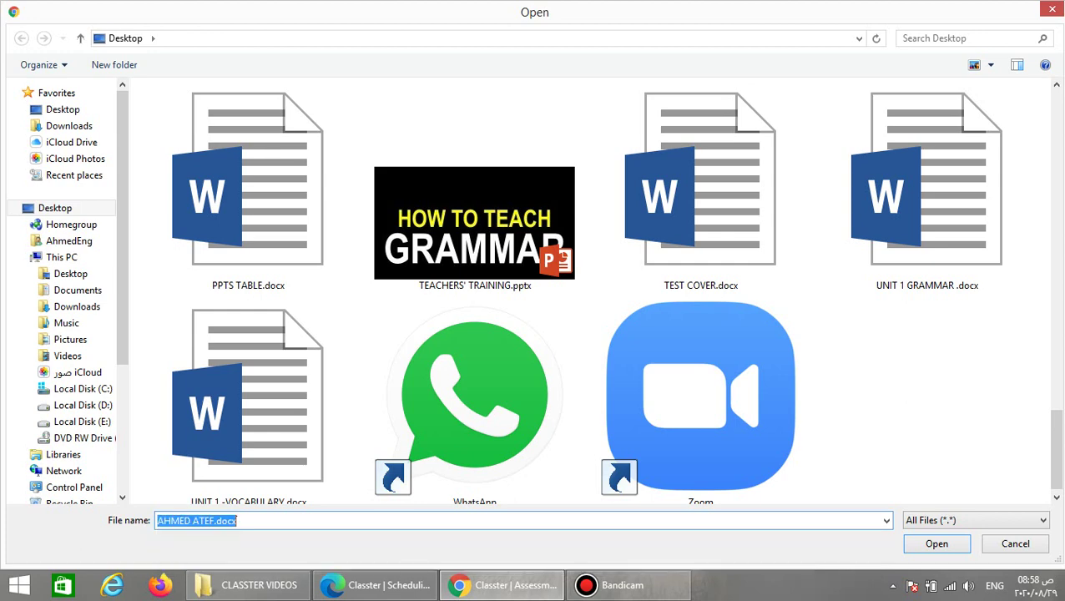
key(Return)
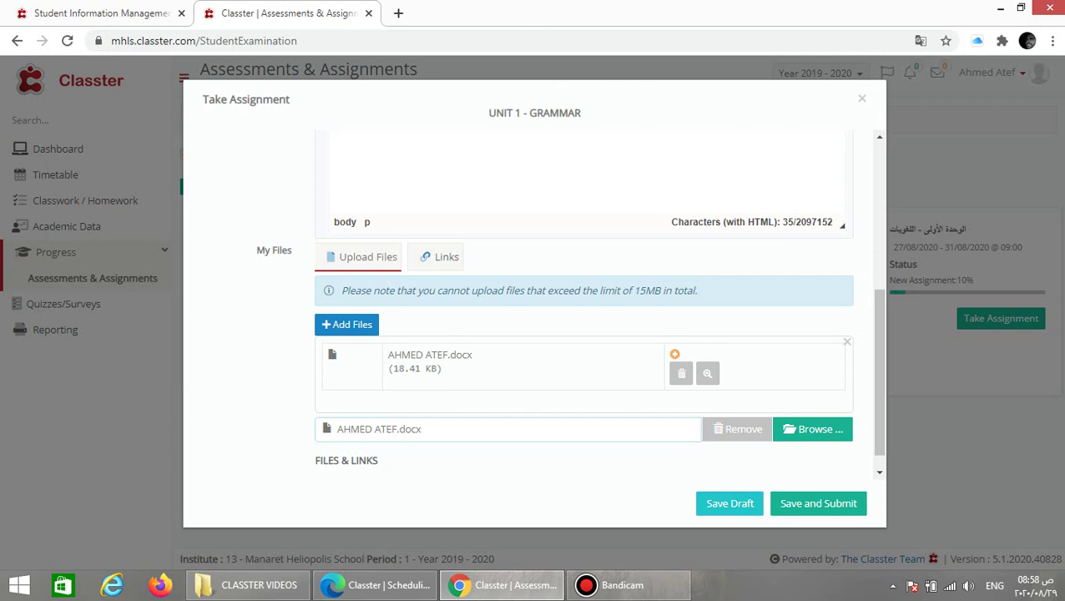
- Review the answer text and attached file of the UNIT 1 - GRAMMAR assignment and submit it
scroll(584, 300, up, 10)
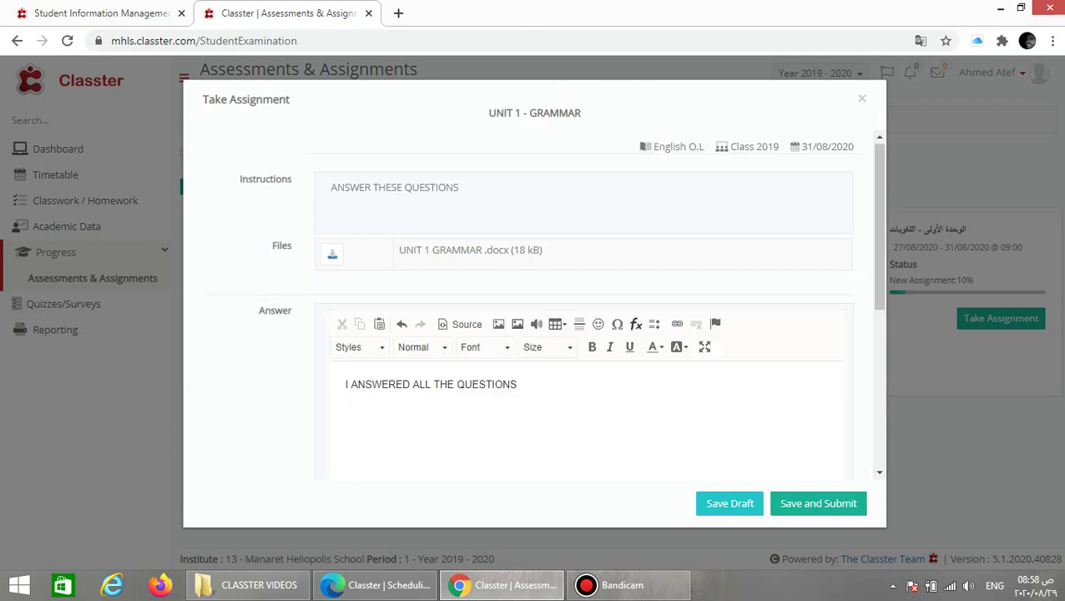
scroll(584, 301, down, 10)
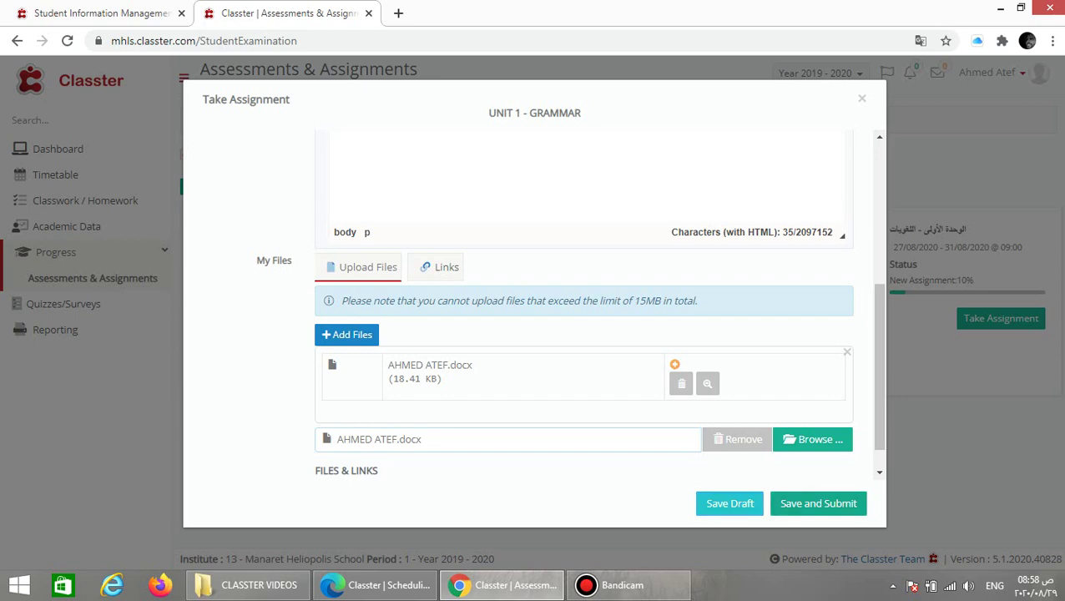
click(729, 503)
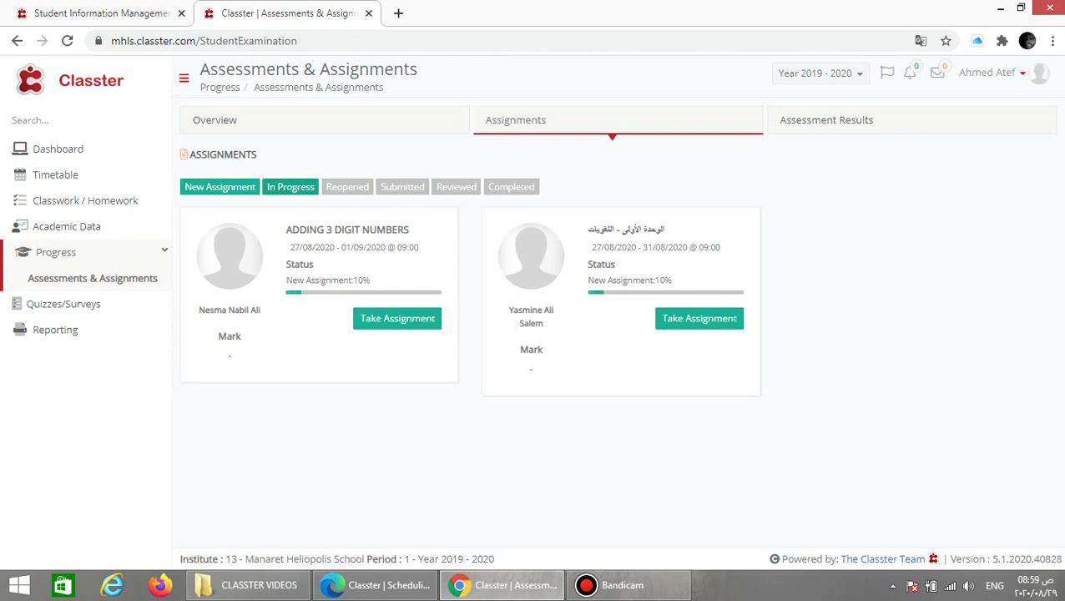
- Include Reopened and Submitted assignments in the list to check the status of UNIT 1 - GRAMMAR
click(347, 186)
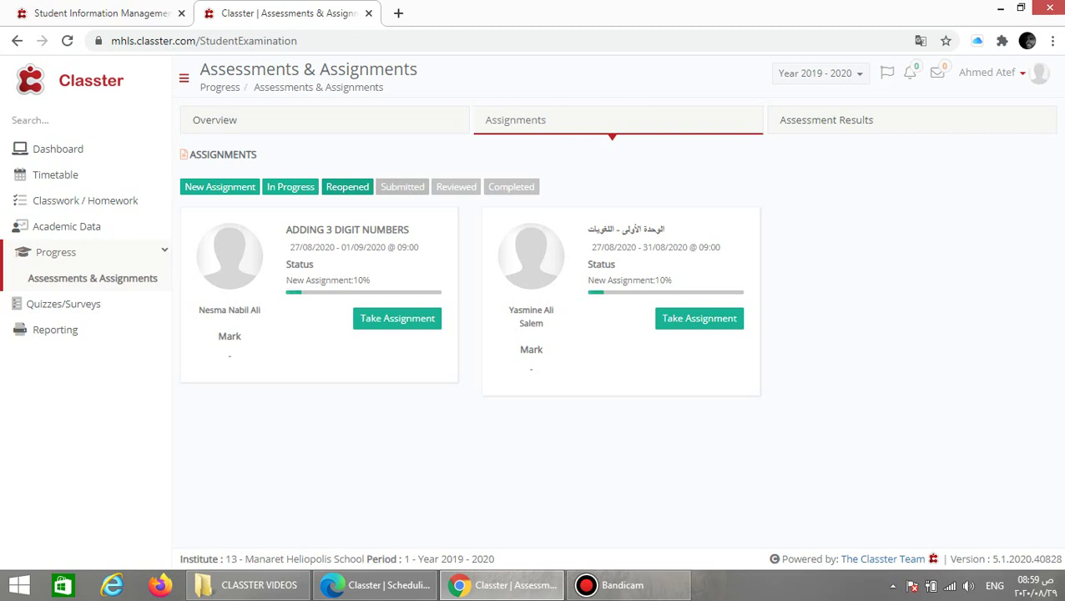
click(402, 186)
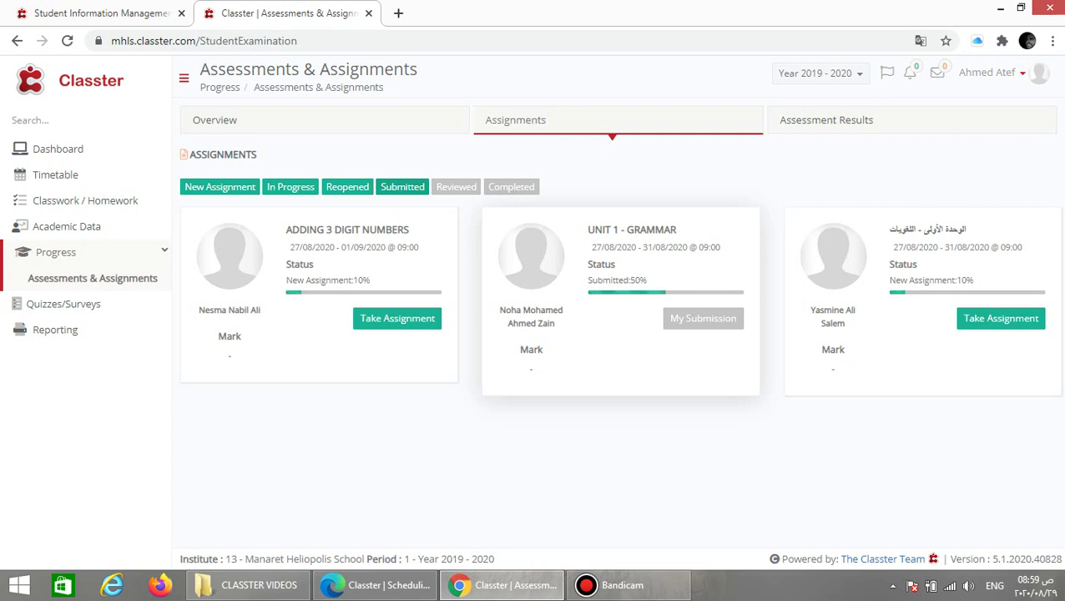
- Filter the assignment list to show only Completed assignments
click(402, 186)
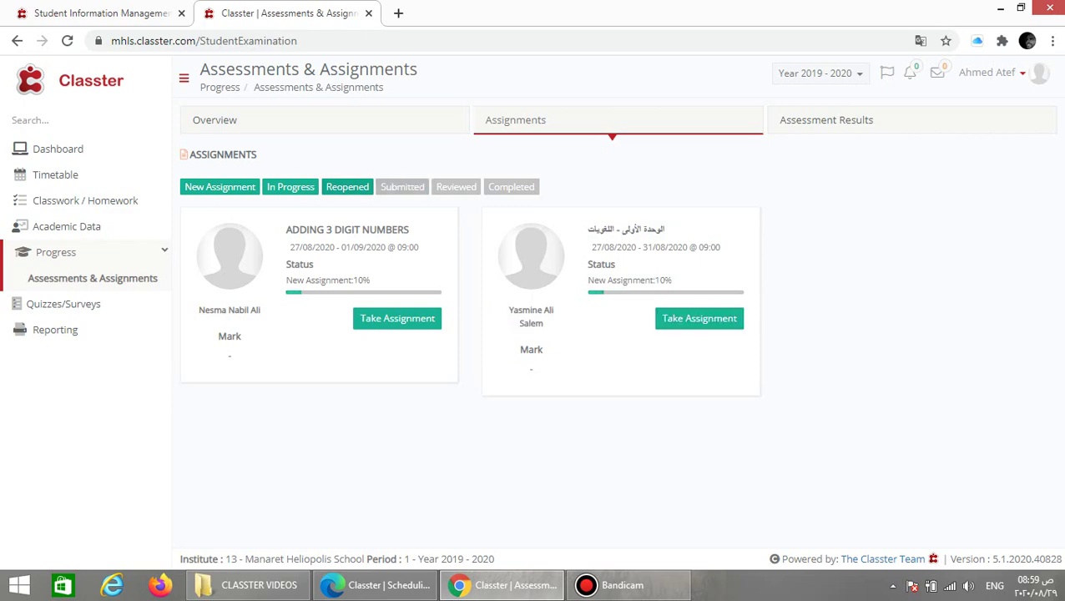
click(347, 186)
click(289, 186)
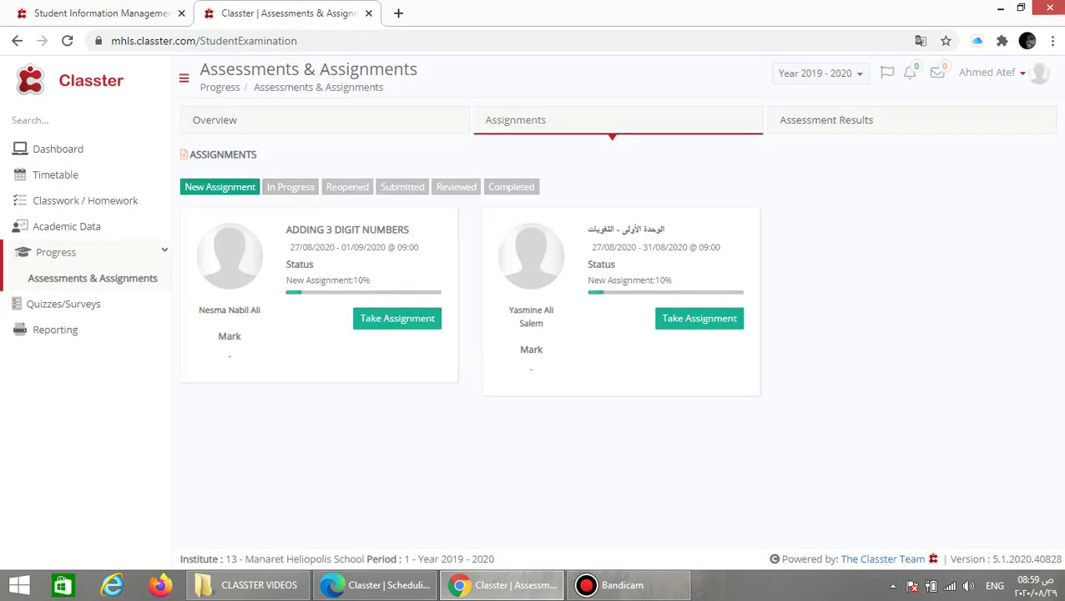
click(219, 186)
click(511, 186)
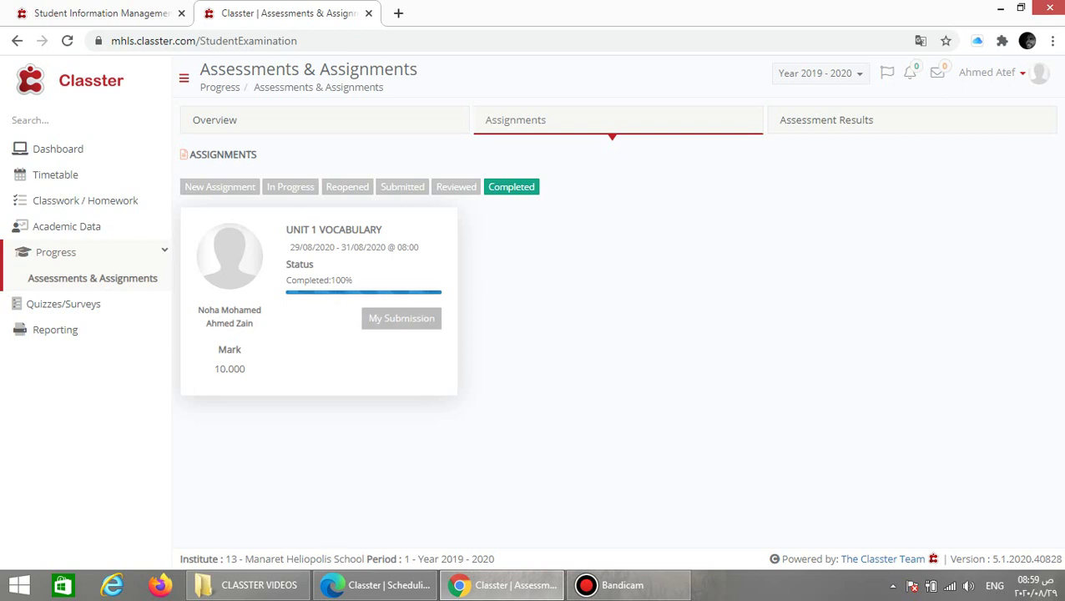
- Open the UNIT 1 VOCABULARY submission, view the original question file UNIT 1 -VOCABULARY.docx in Word and close it
click(401, 318)
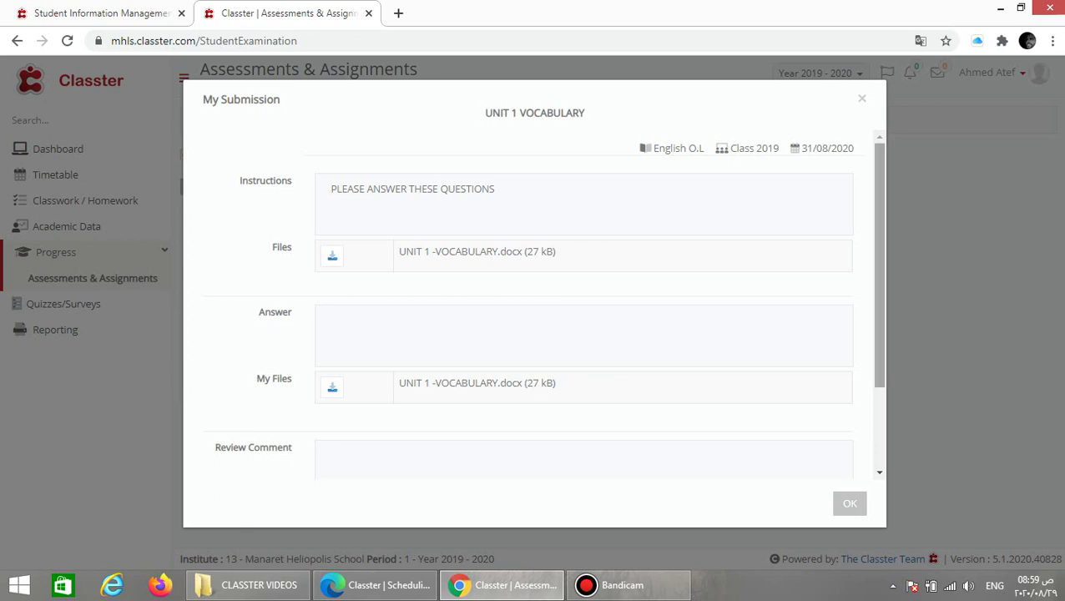
scroll(534, 309, down, 2)
scroll(534, 309, up, 2)
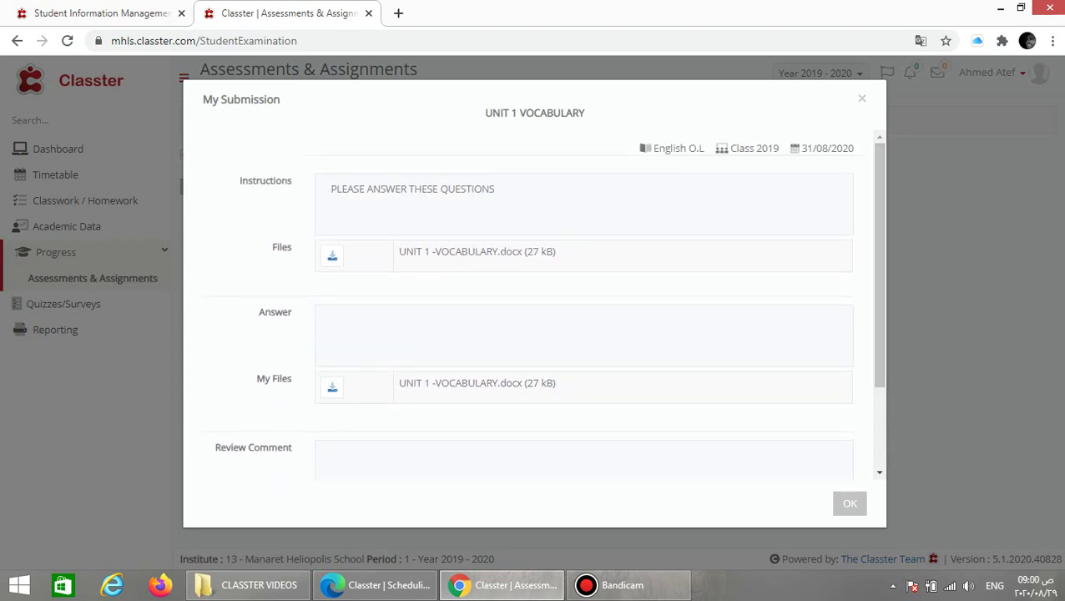
click(333, 255)
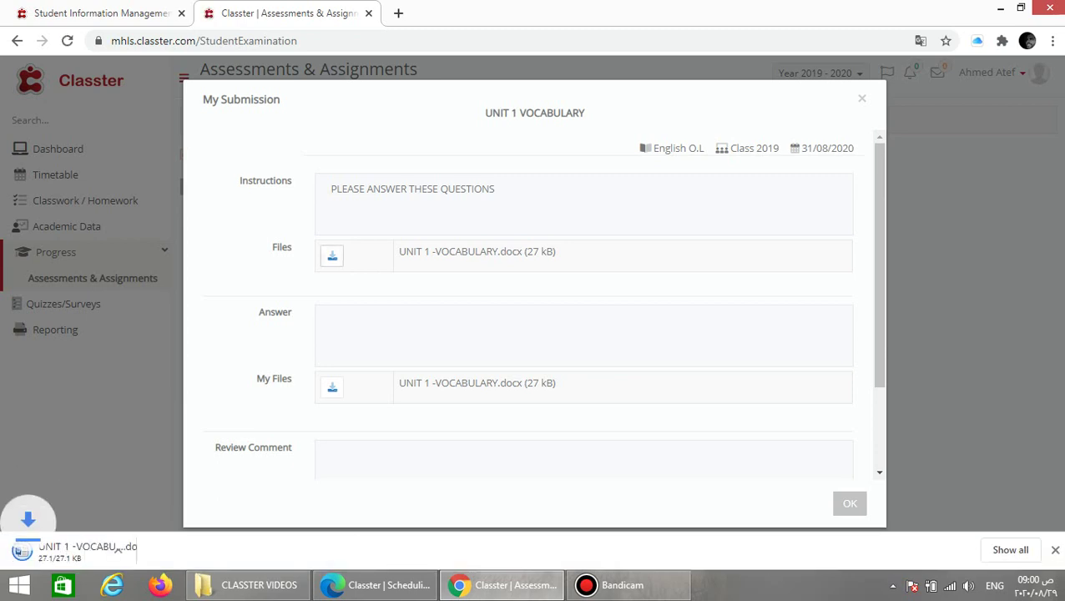
click(92, 552)
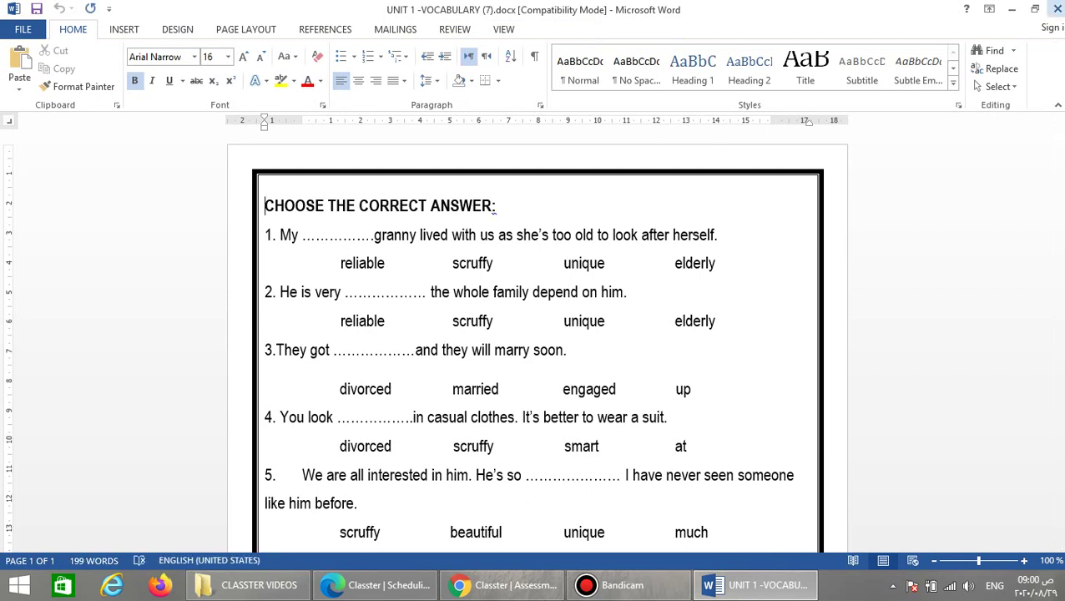
click(1056, 9)
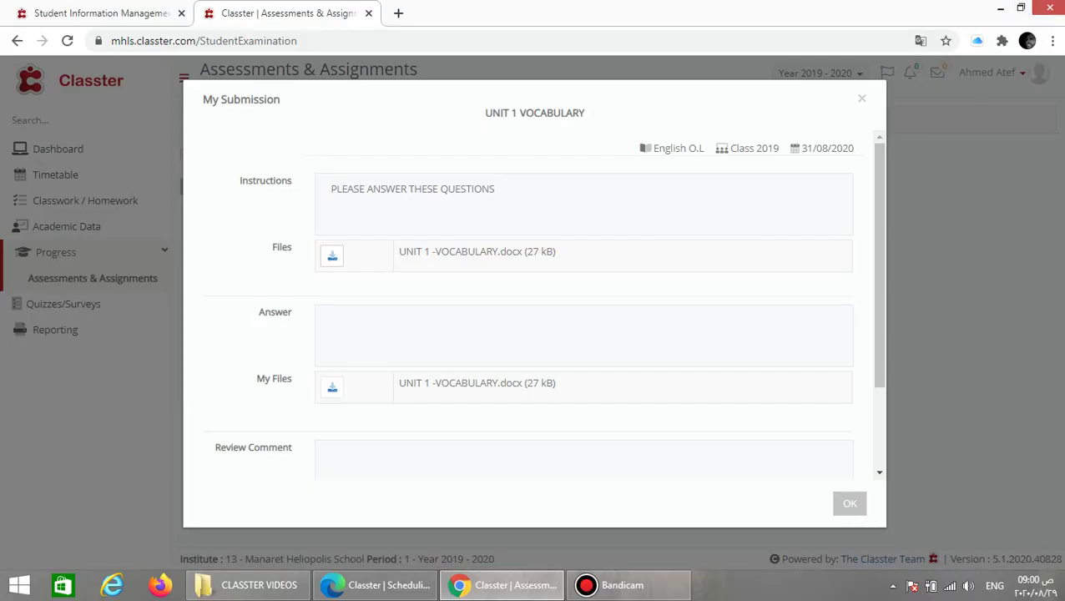
- Download the student's own submitted vocabulary file, view it in Word with editing enabled and close it
scroll(548, 289, down, 1)
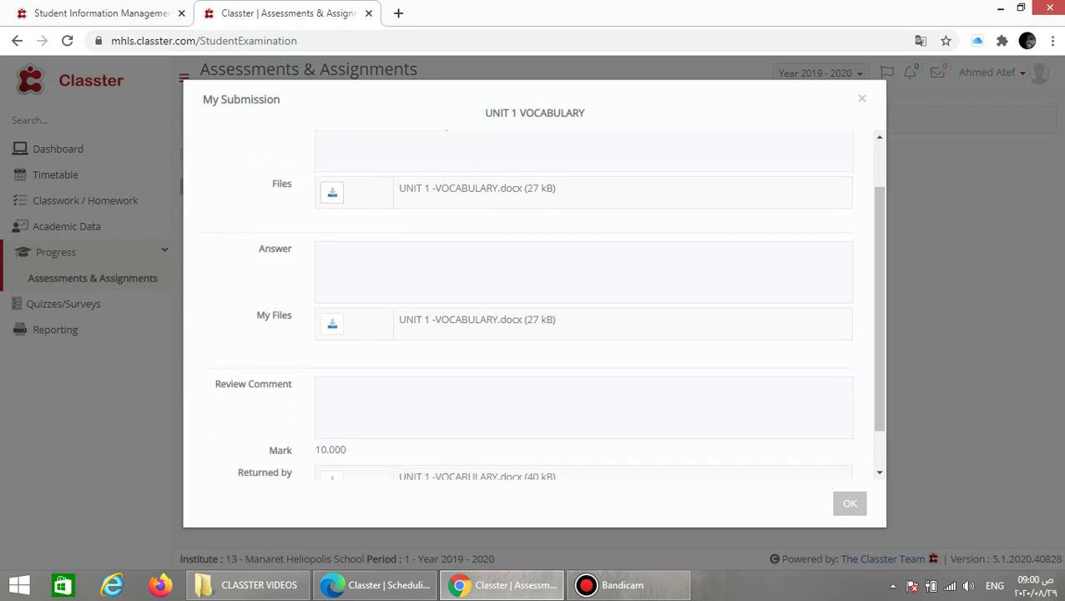
click(332, 324)
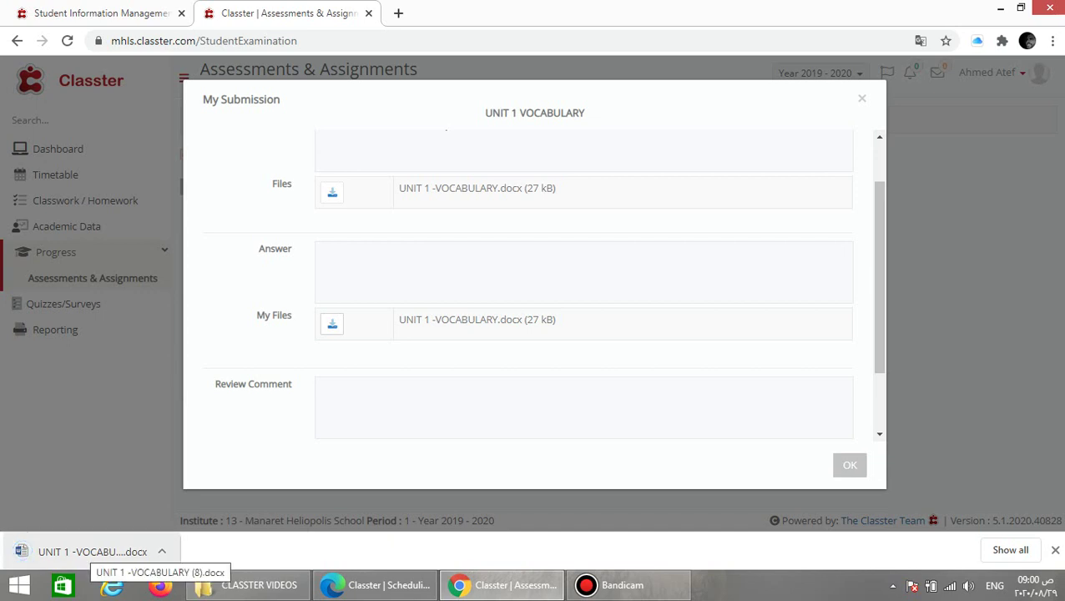
click(92, 552)
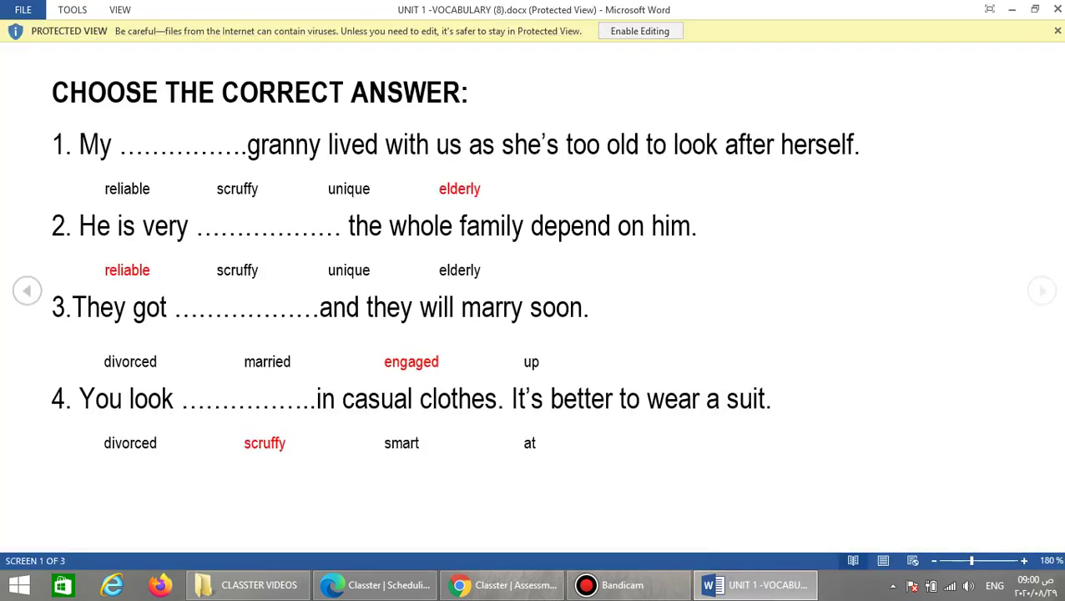
click(640, 31)
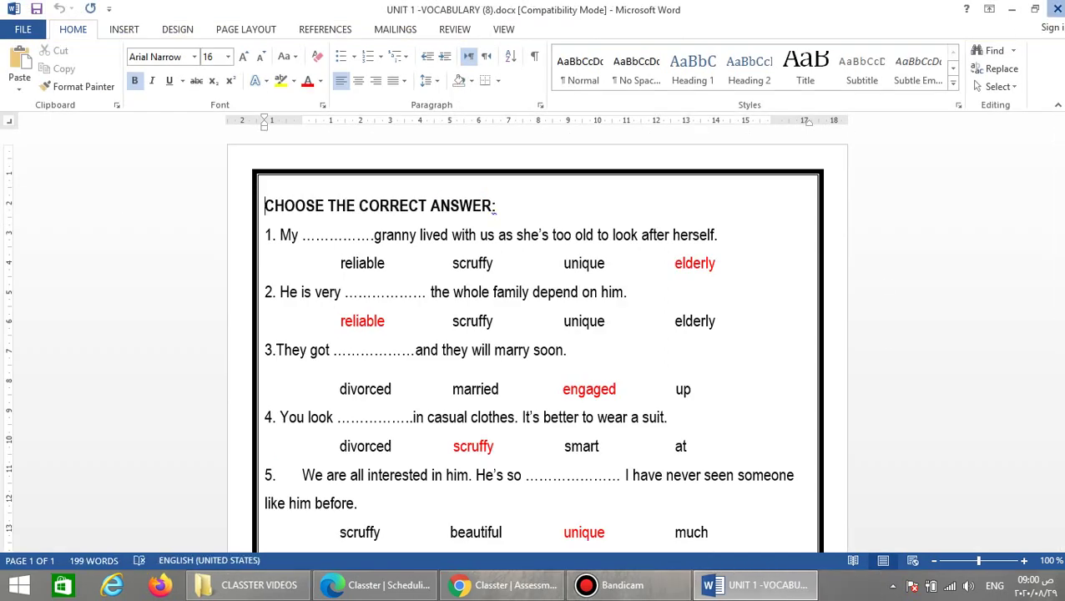
click(1056, 9)
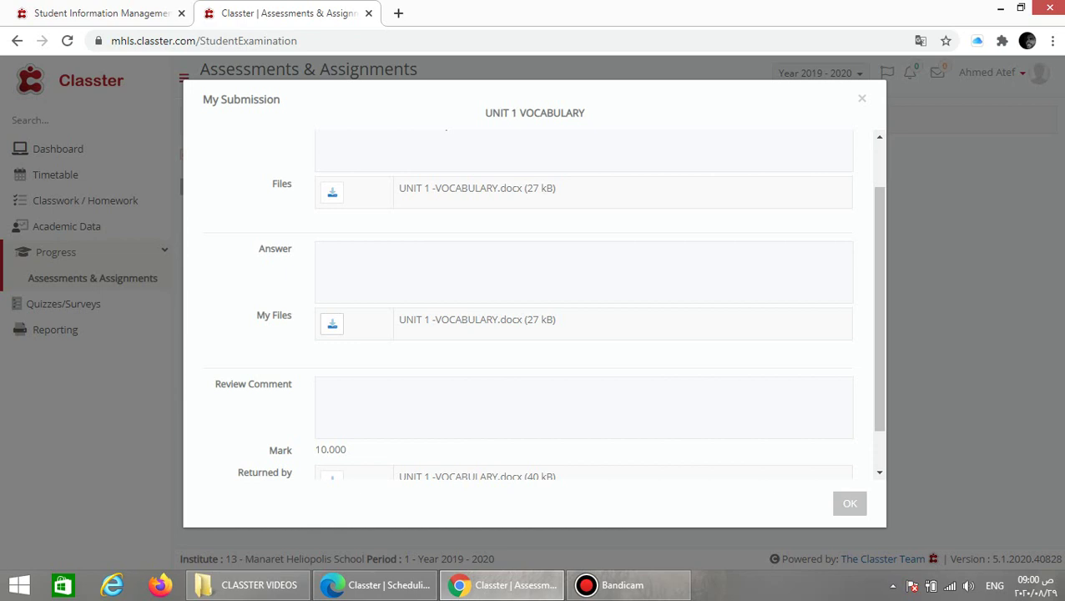
- Check the submission's mark and open the UNIT 1 -VOCABULARY.docx file returned by the teacher
scroll(534, 305, down, 2)
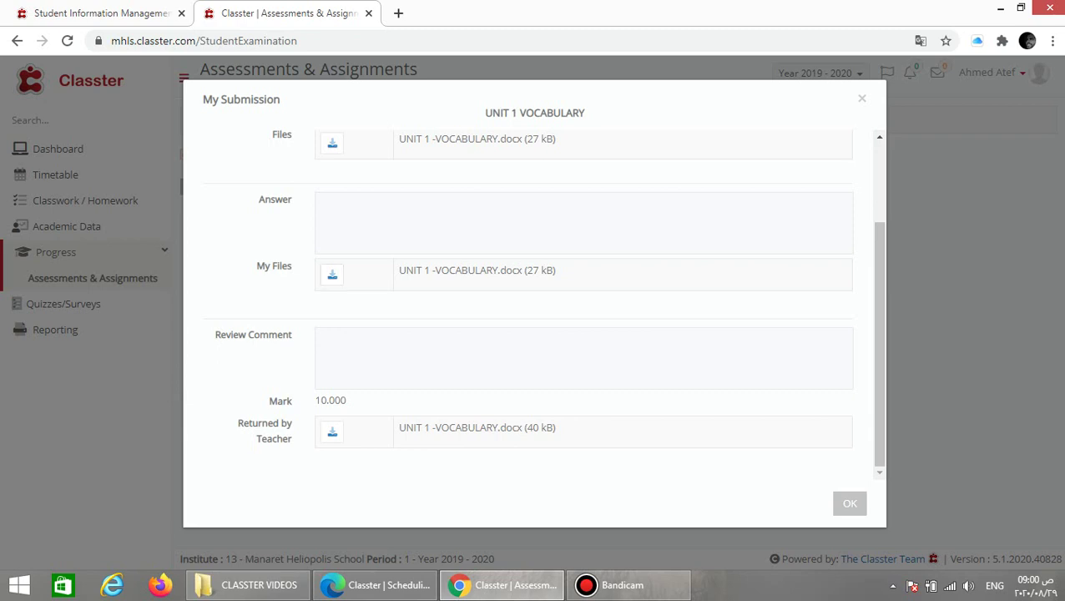
drag(347, 400, 315, 401)
click(315, 401)
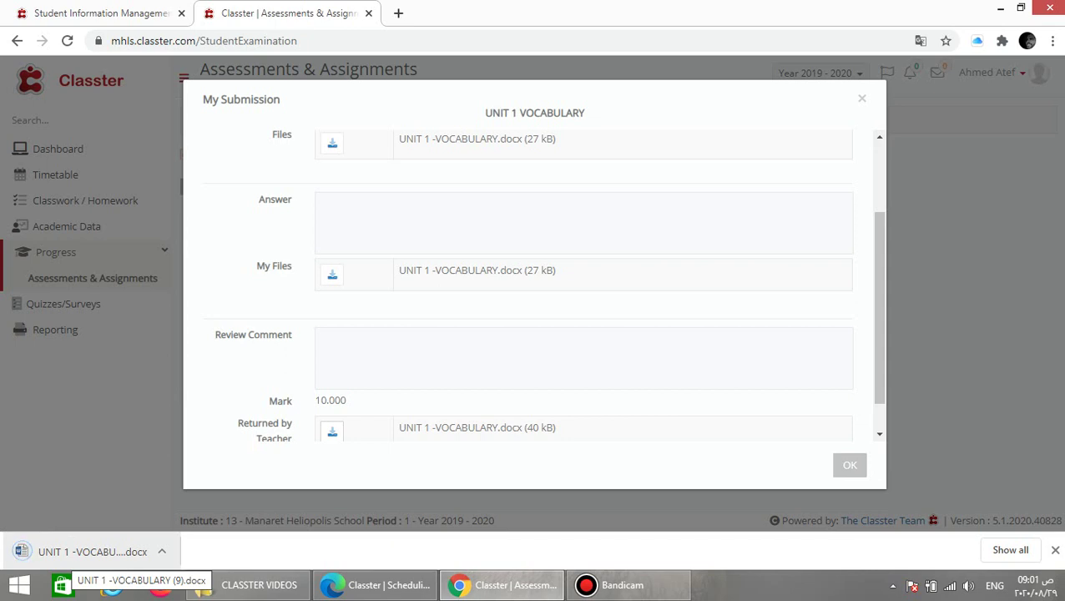
click(88, 551)
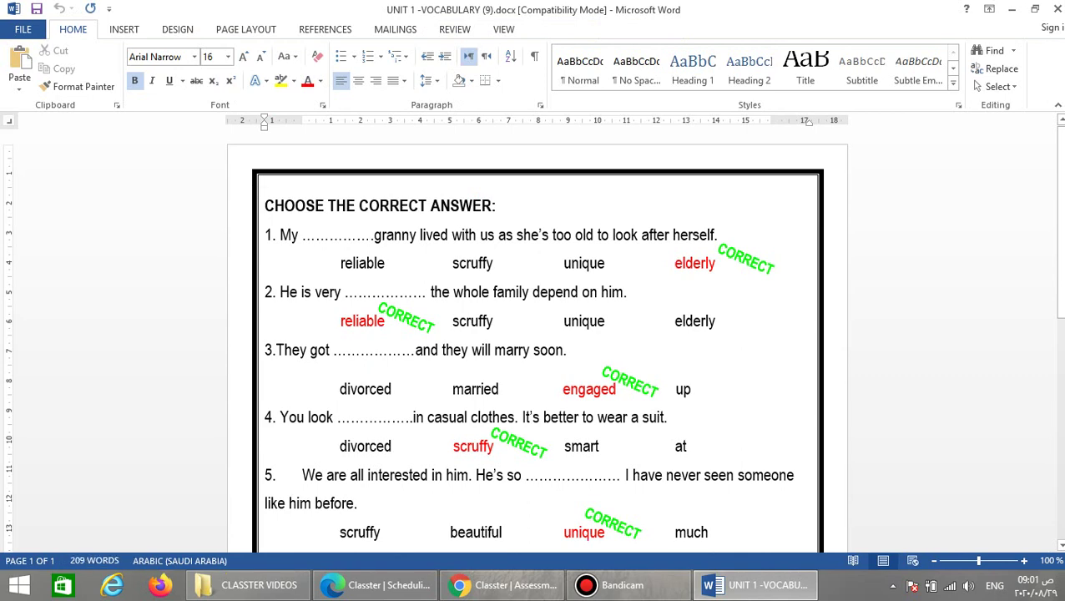
- Look through the teacher's corrections in the returned vocabulary document and go back to the submission in Classter
click(887, 284)
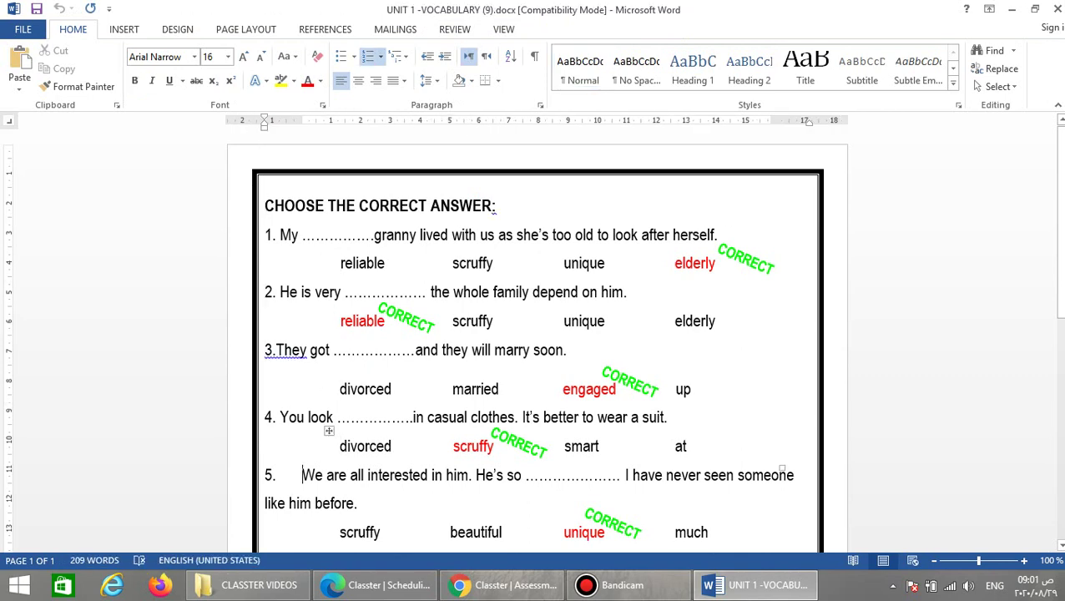
scroll(333, 500, down, 3)
scroll(336, 547, down, 7)
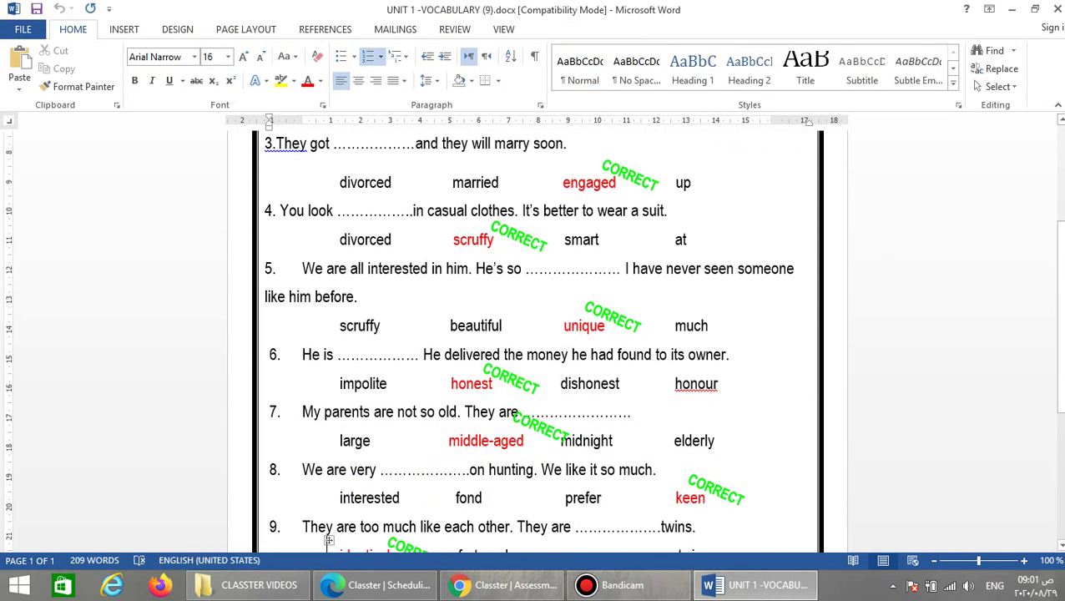
click(265, 528)
key(ctrl+Home)
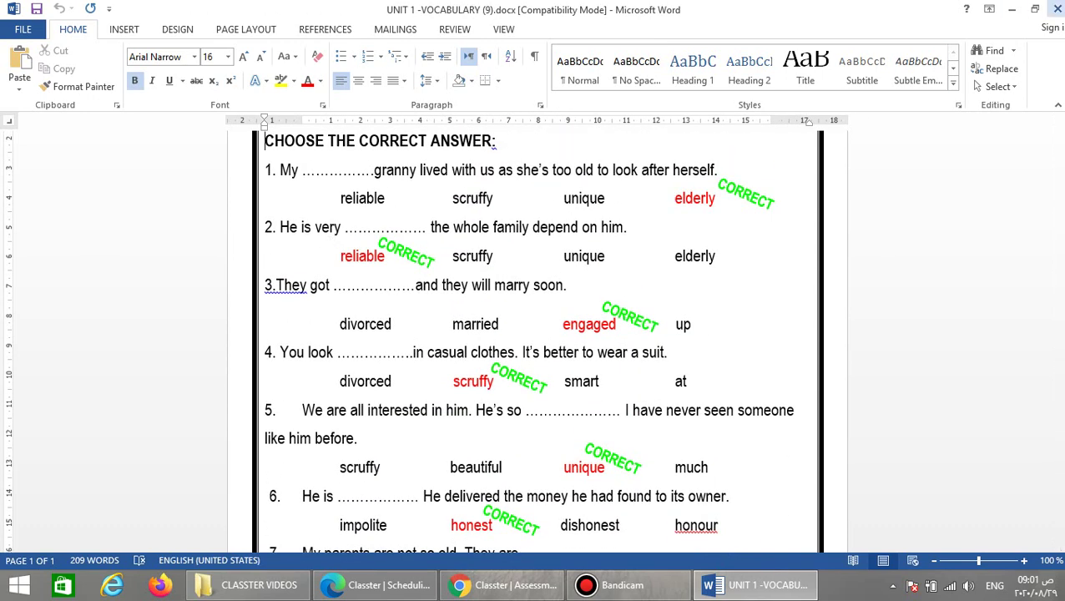
key(alt+Tab)
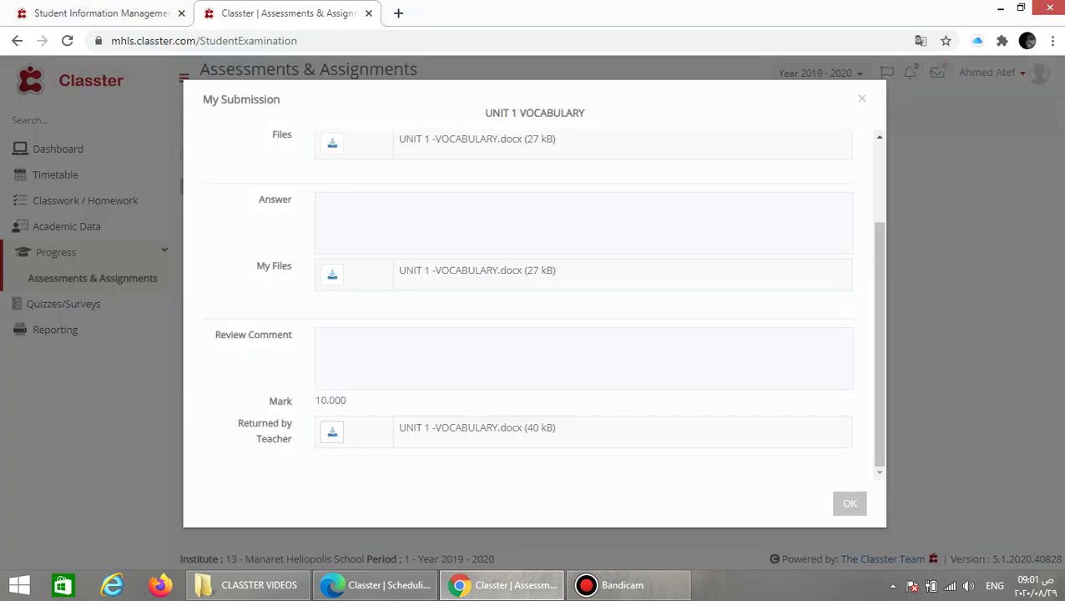
- Review the instructions, files and mark of the UNIT 1 VOCABULARY submission and close it
scroll(534, 300, up, 3)
scroll(534, 300, down, 3)
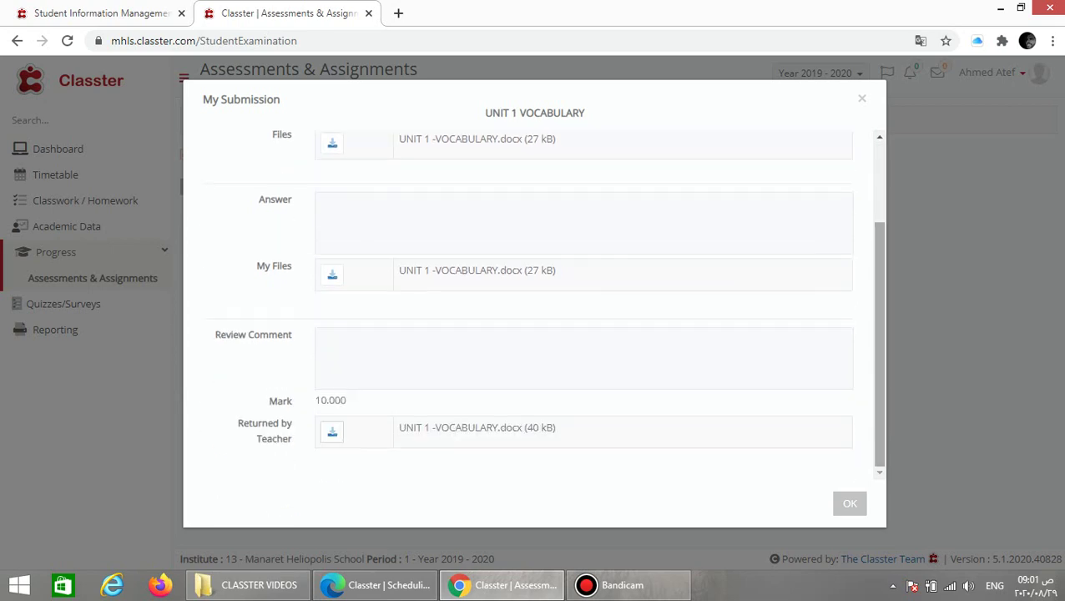
scroll(534, 301, up, 3)
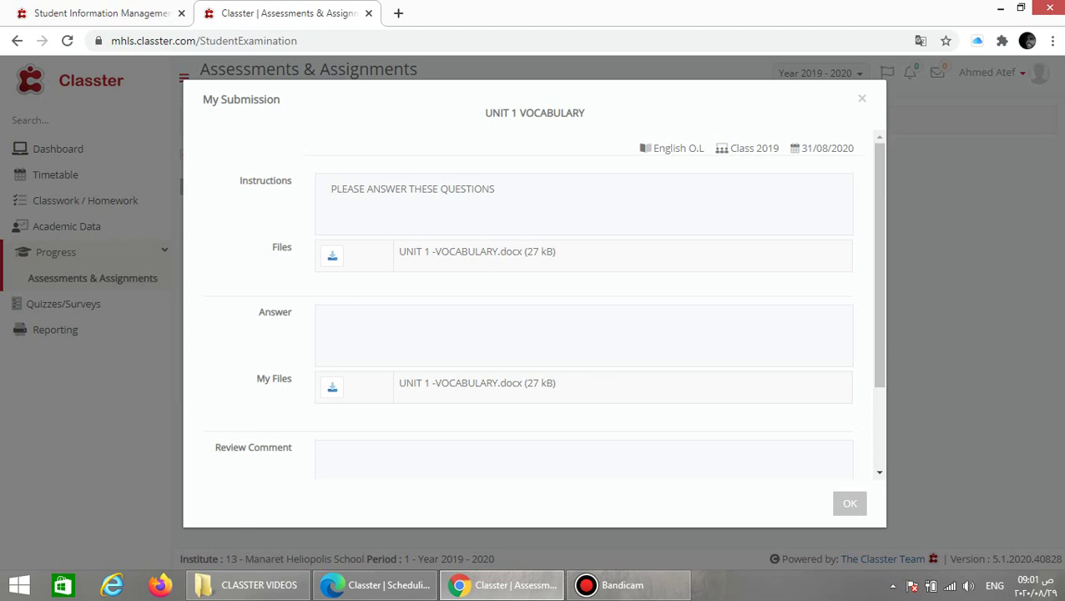
scroll(534, 301, down, 3)
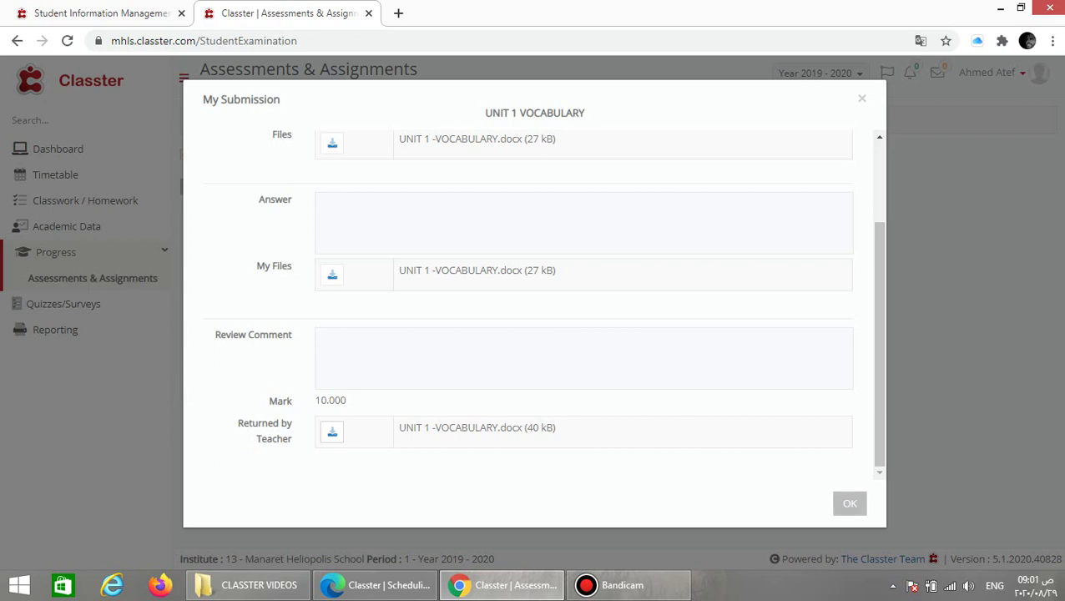
key(Escape)
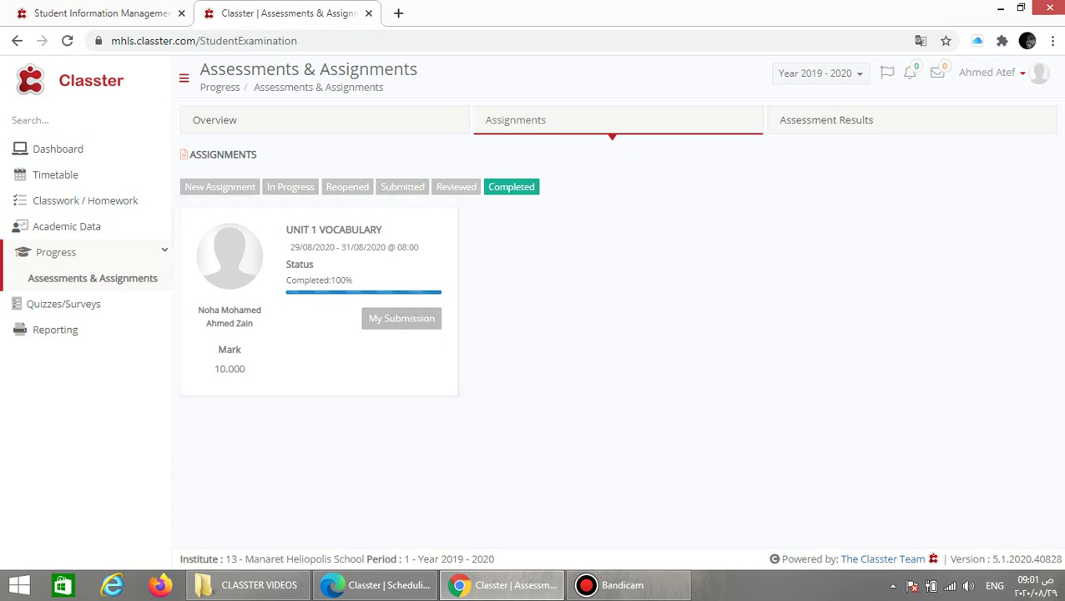
- Filter the list to new assignments, open الوحدة الأولى - اللغويات without its auto-saved content, review its instructions, answer and file areas, and close it
click(219, 186)
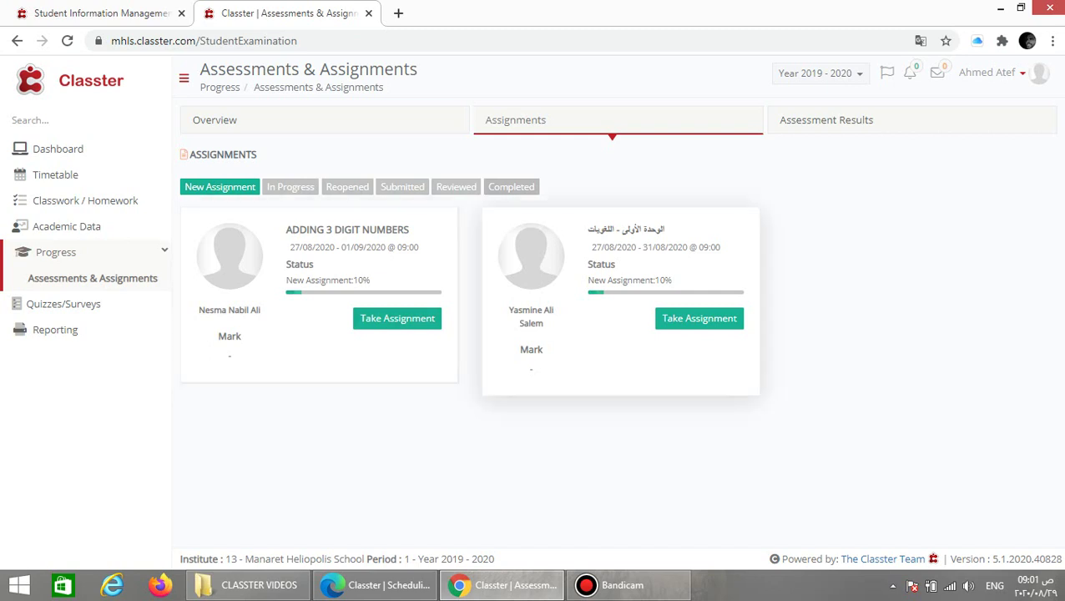
click(700, 318)
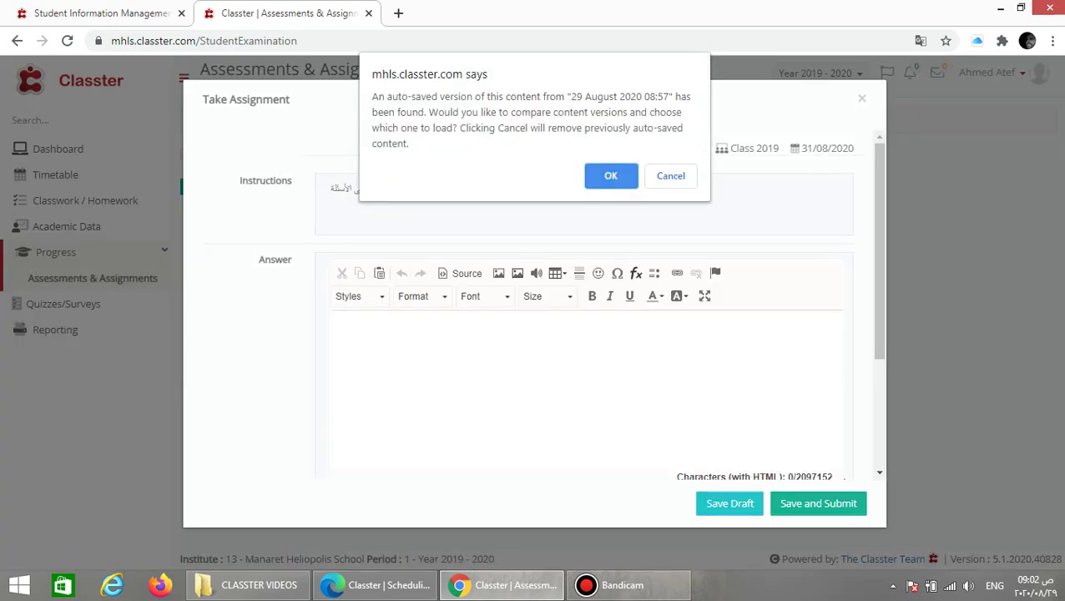
key(Escape)
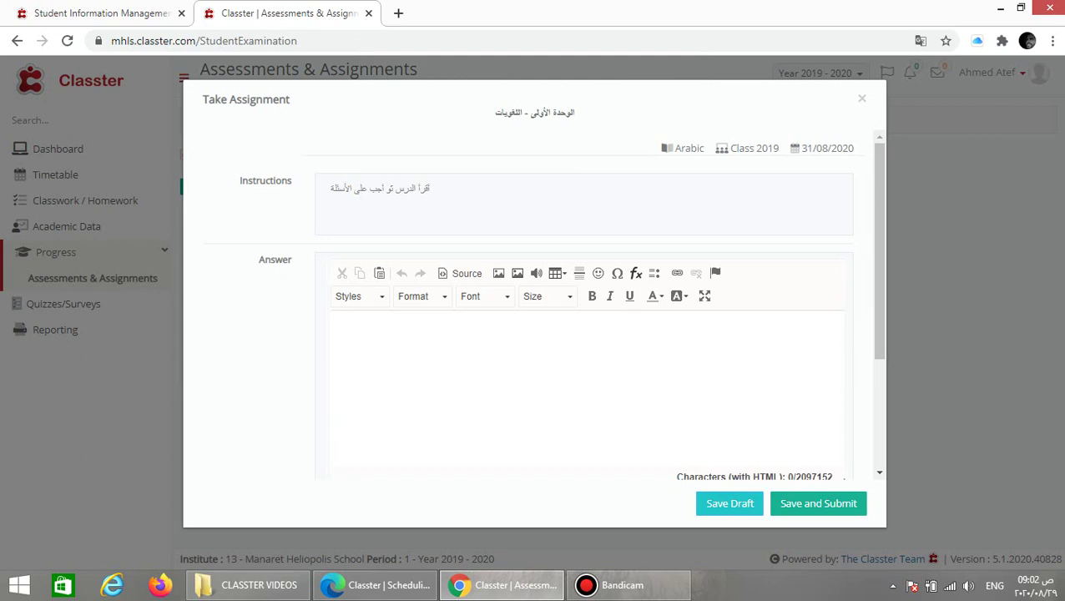
scroll(534, 334, down, 3)
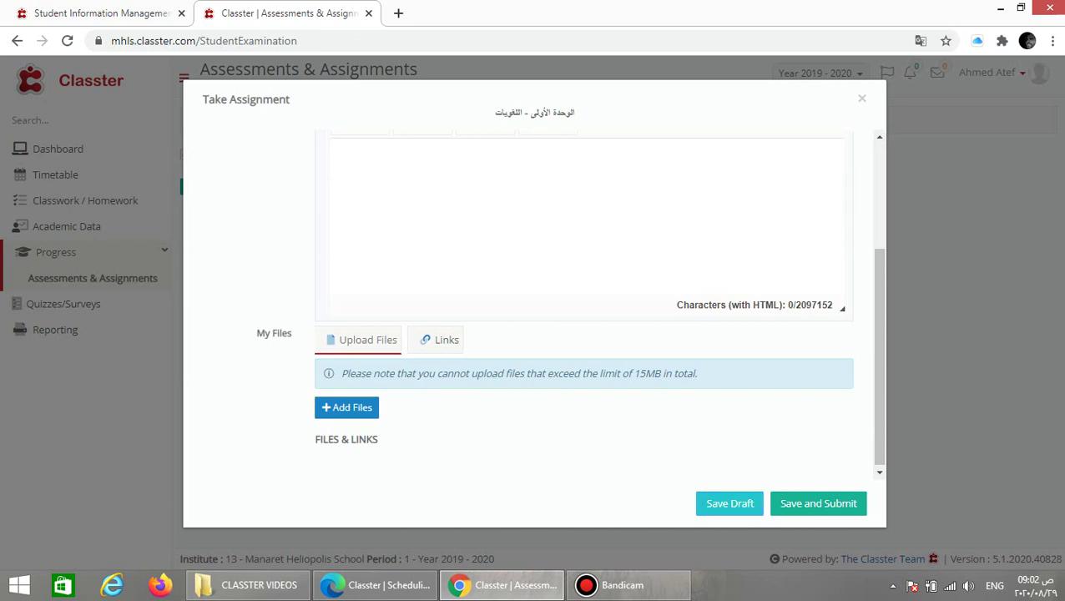
click(861, 98)
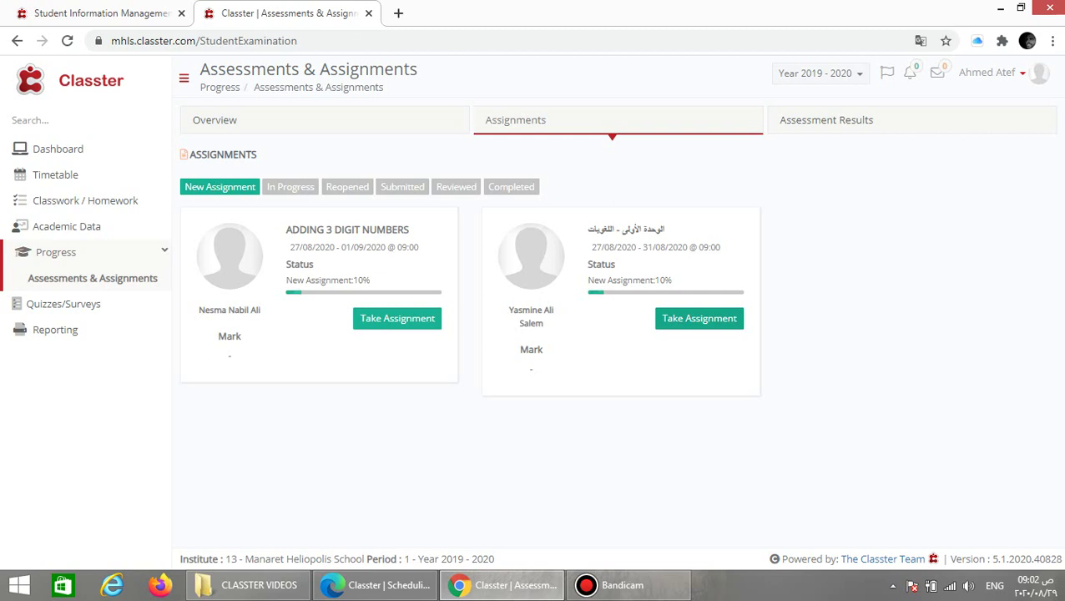
- Filter the assignments list to show only the submitted assignments
click(402, 187)
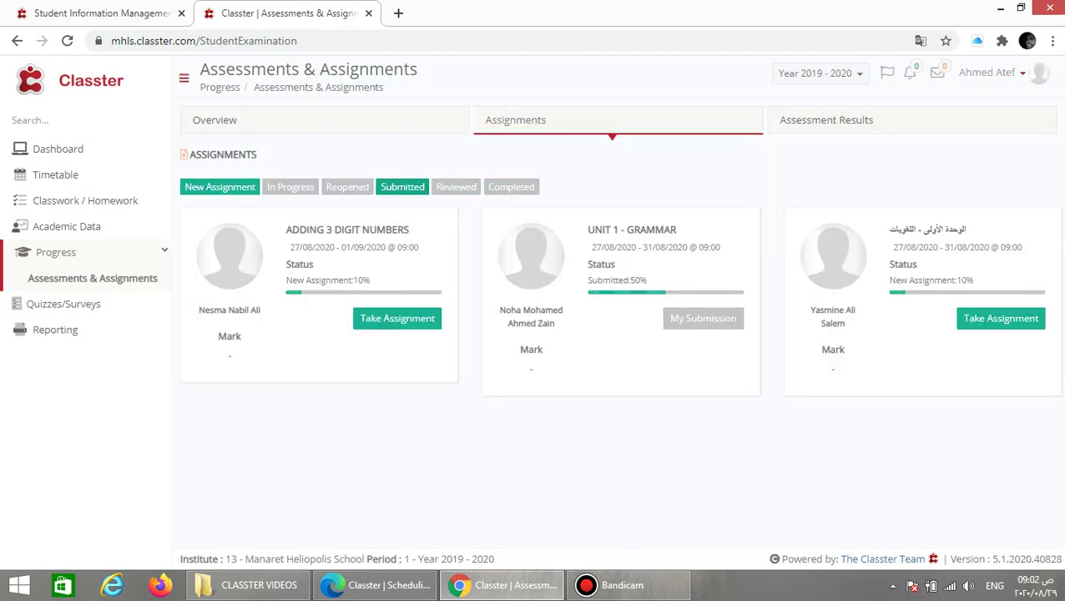
click(220, 186)
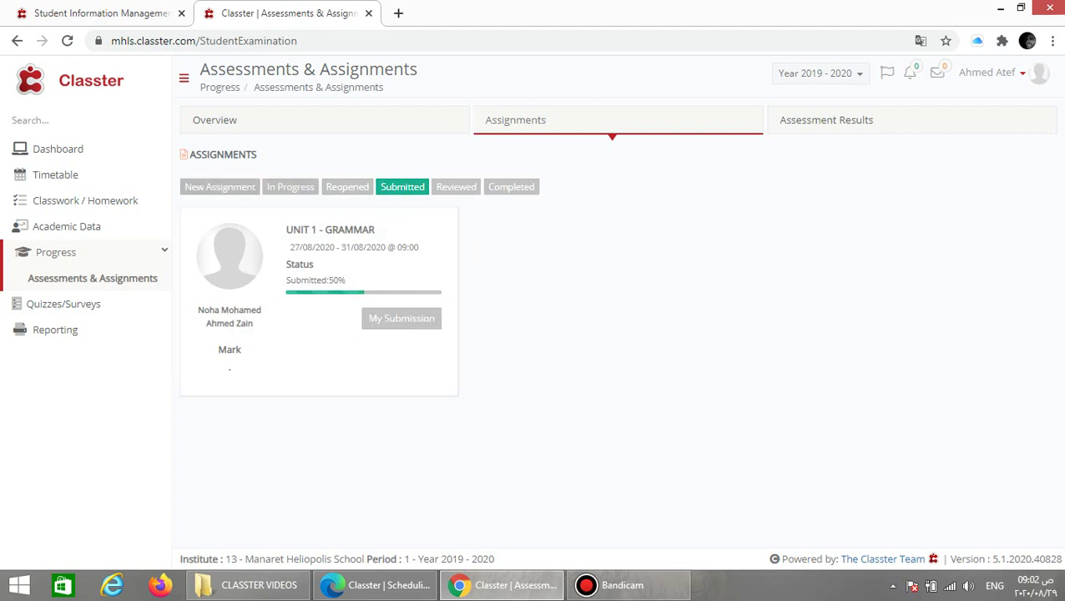